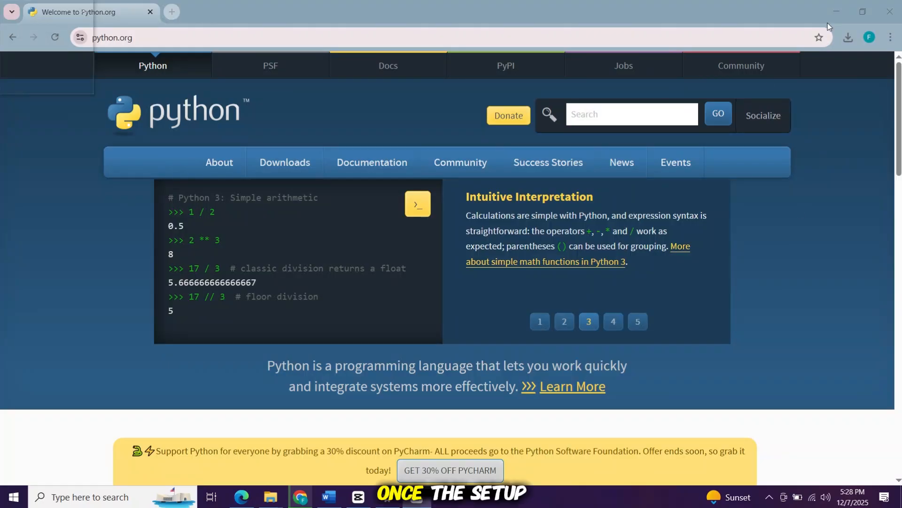
Open the downloaded Python 3.14.0 installer from the browser's recent download history.
left_click(847, 37)
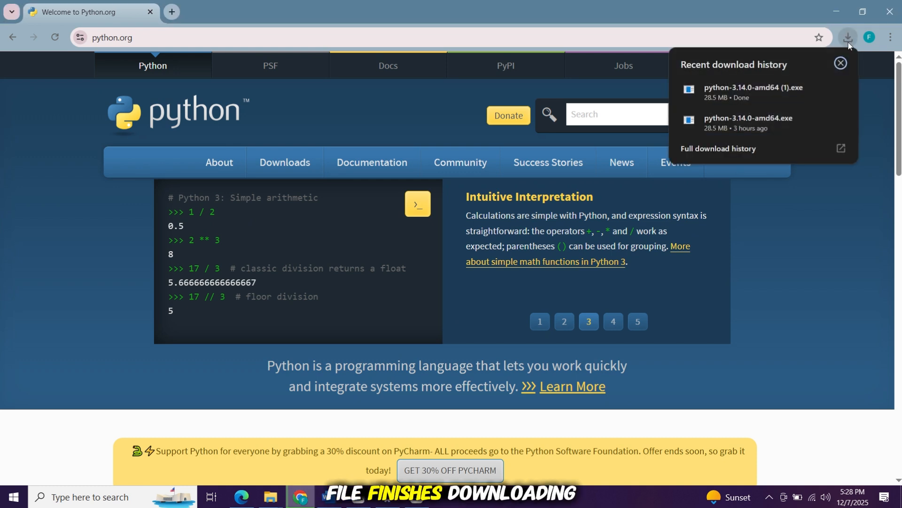
right_click(747, 87)
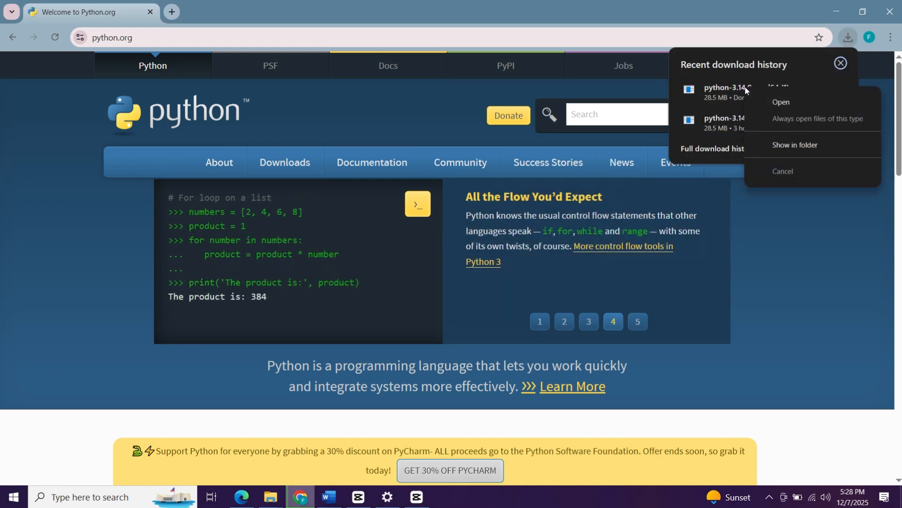
left_click(801, 104)
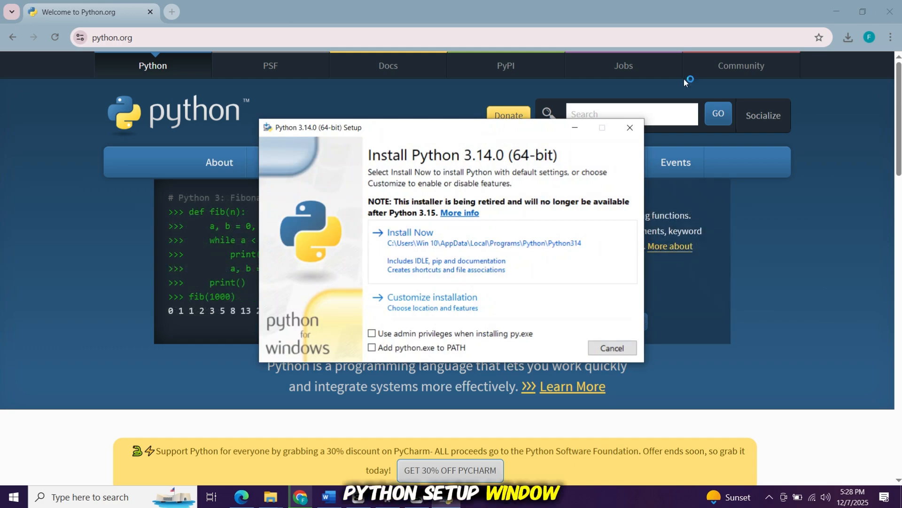
Enable admin privileges for py.exe and adding python.exe to PATH, then continue through customized installation keeping all optional features.
left_click(842, 4)
left_click(841, 5)
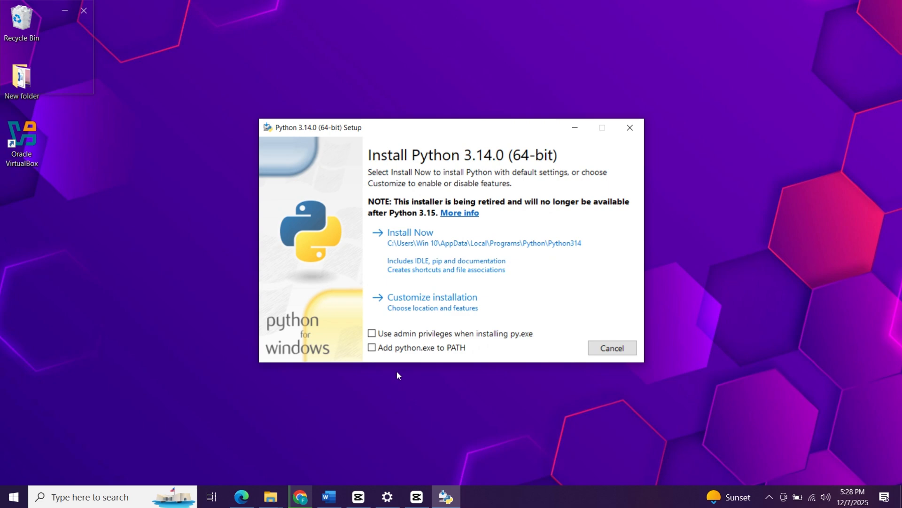
left_click(373, 333)
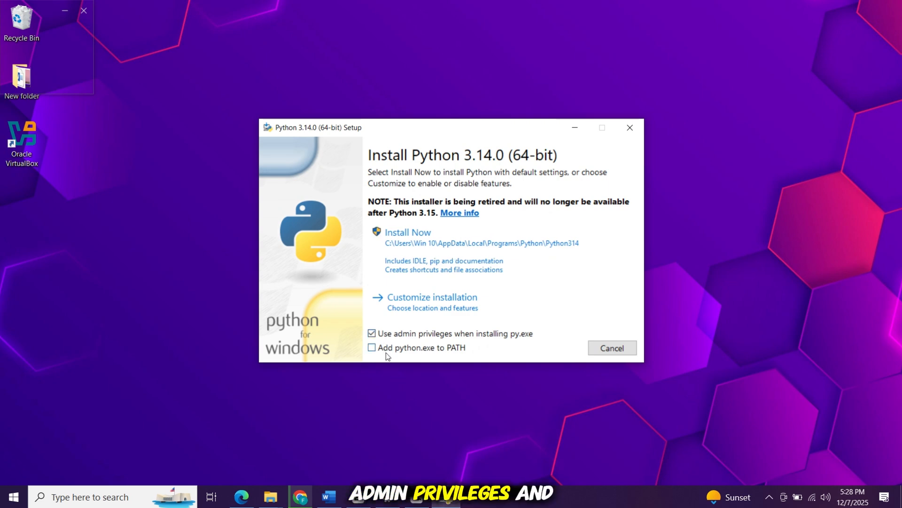
left_click(386, 352)
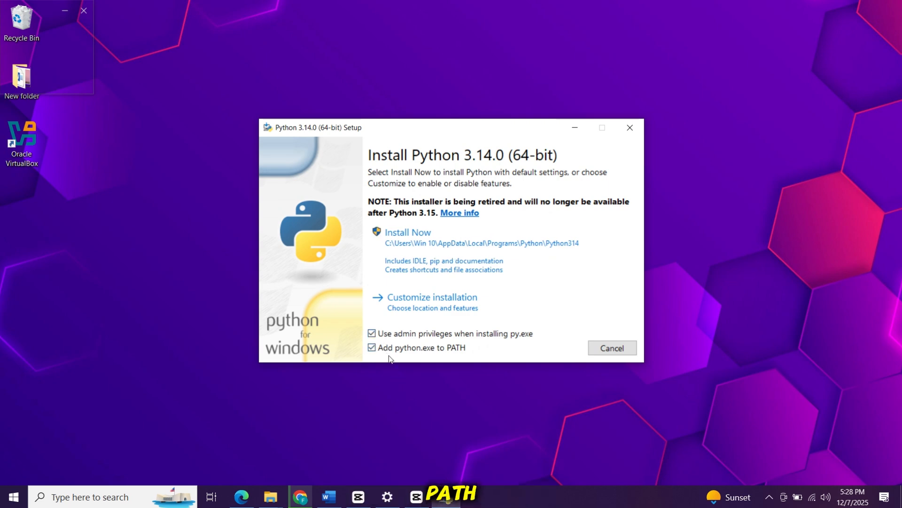
left_click(414, 307)
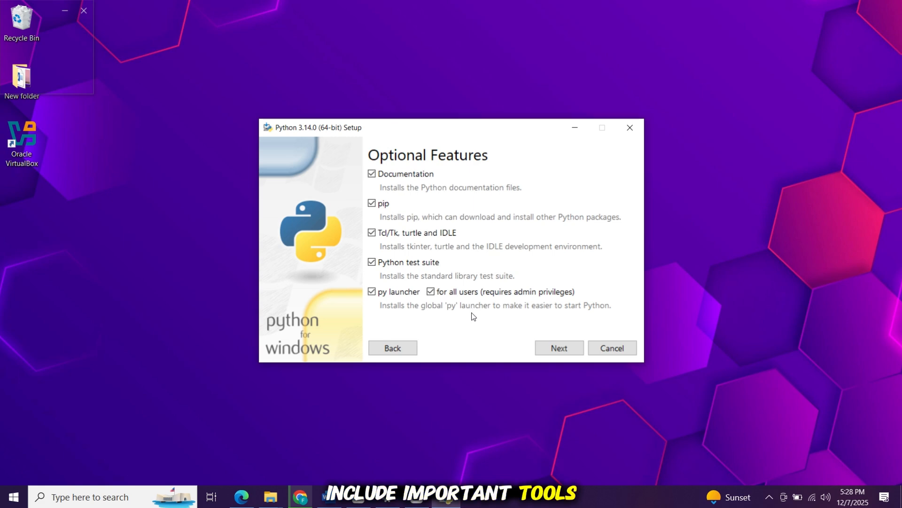
left_click(539, 346)
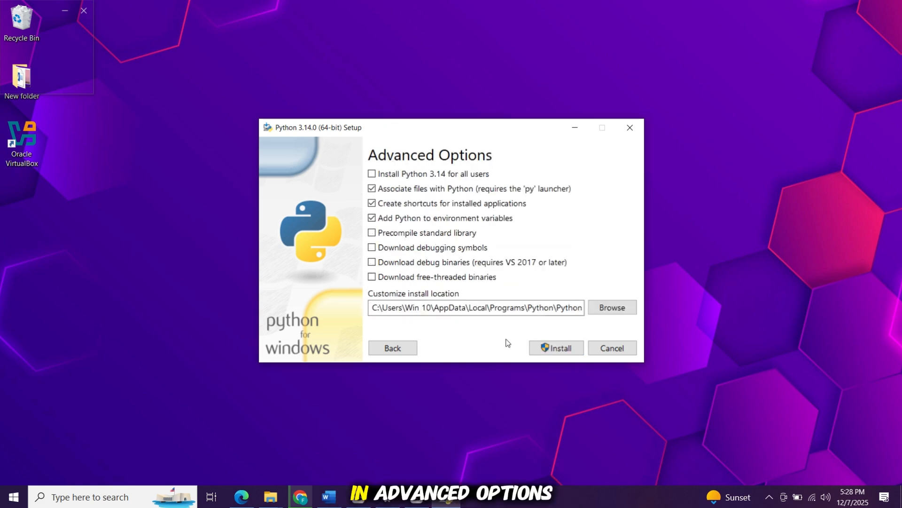
Enable installing Python 3.14 for all users, start the installation, and close the setup when it finishes.
left_click(428, 174)
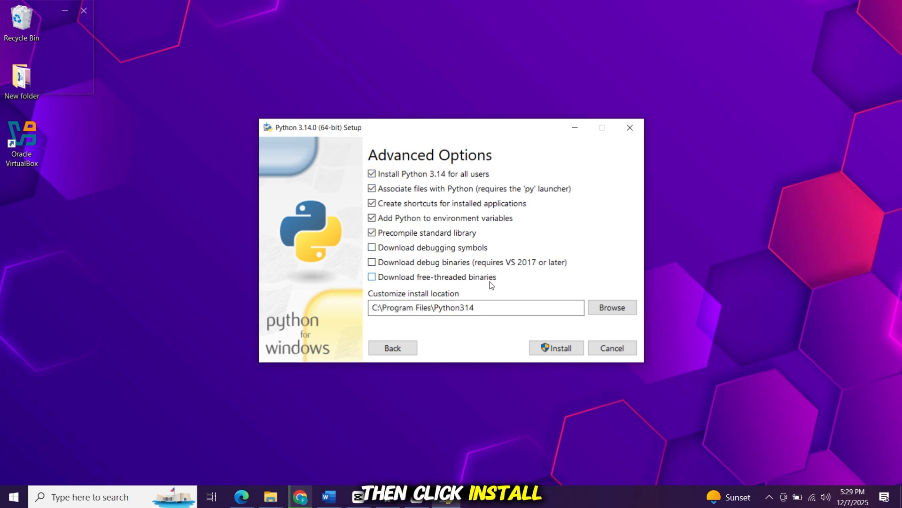
left_click(543, 349)
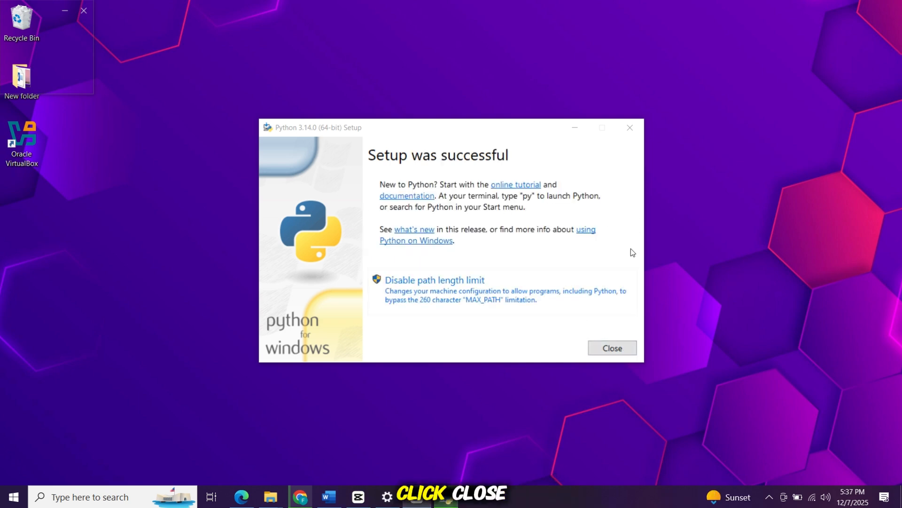
left_click(611, 347)
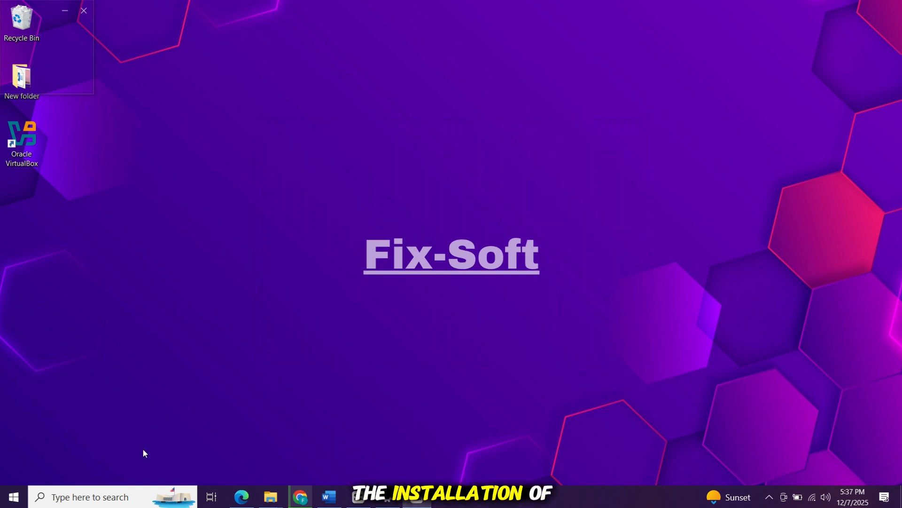
Open Command Prompt through the Windows search.
left_click(100, 496)
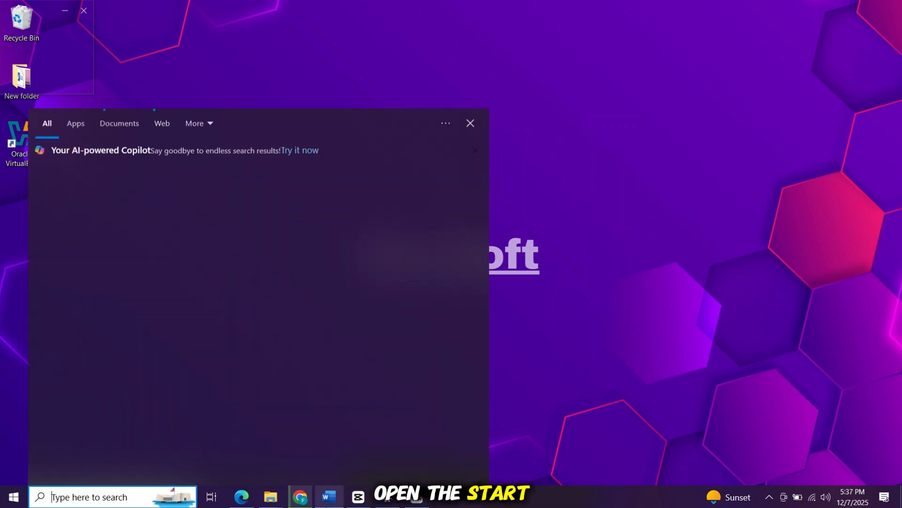
type("cmd")
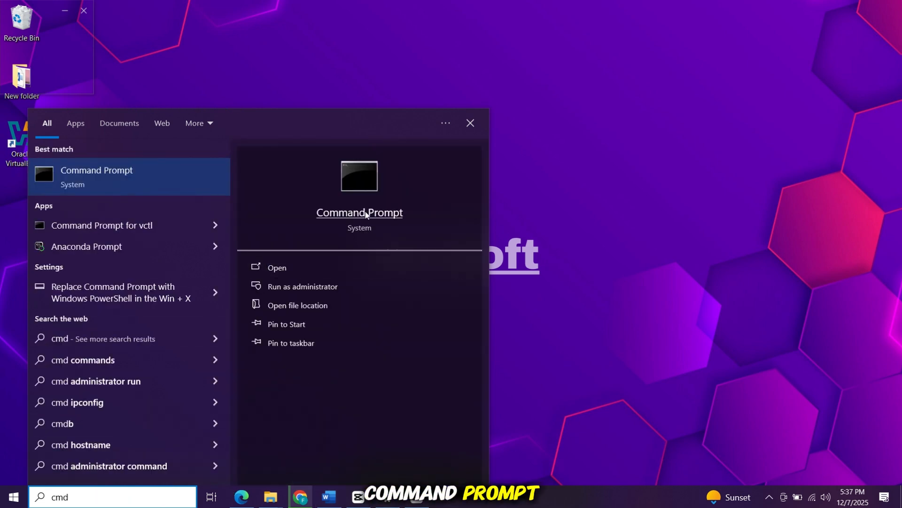
left_click(361, 217)
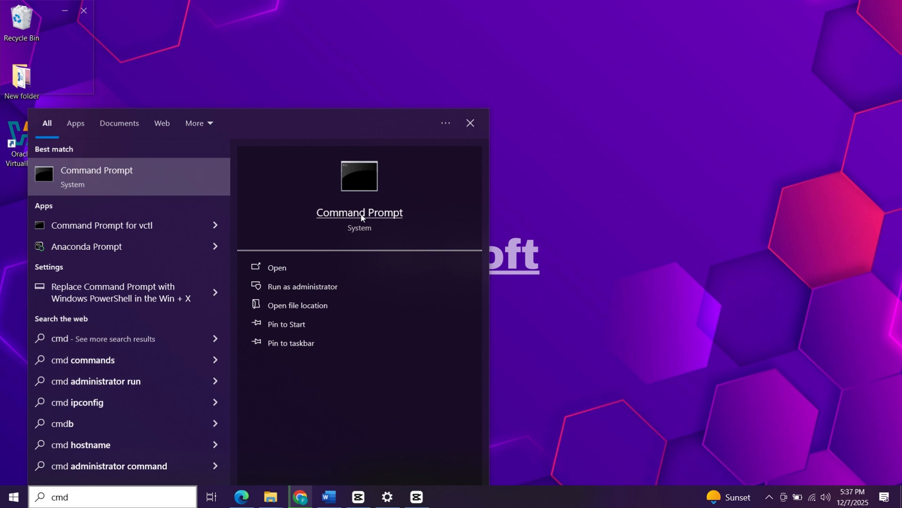
left_click(361, 216)
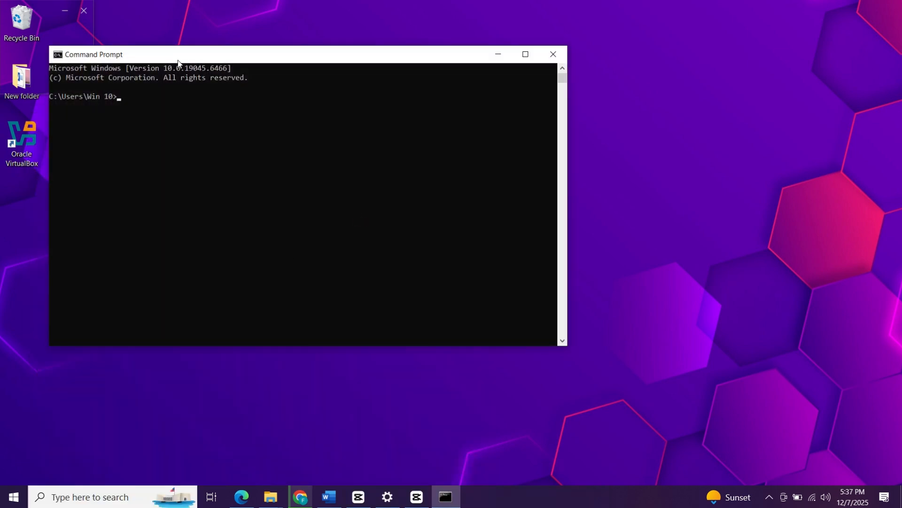
Run python --version to check the installed Python, then close Command Prompt.
left_click_drag(188, 55, 293, 93)
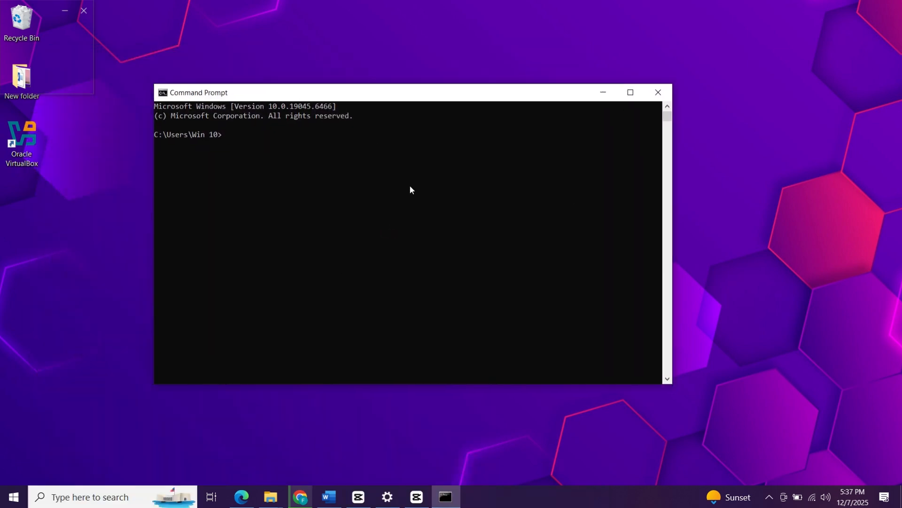
type("python --version")
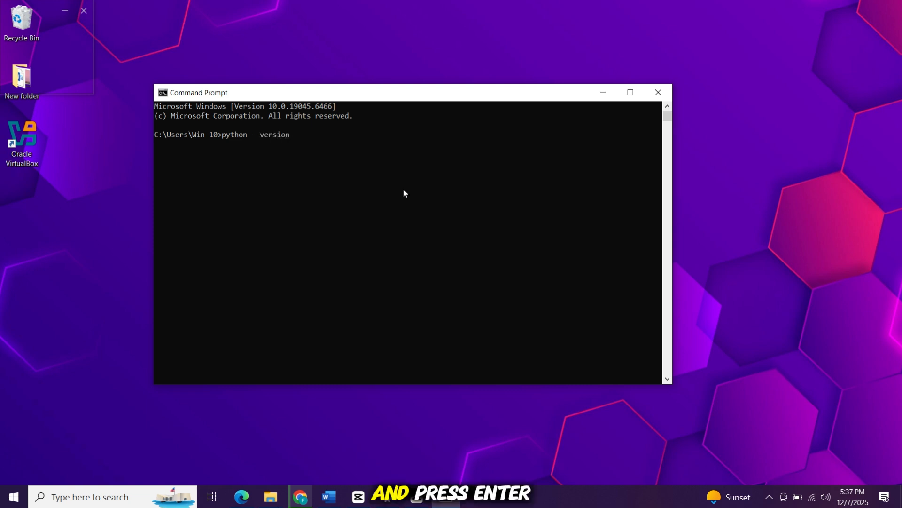
key("Return")
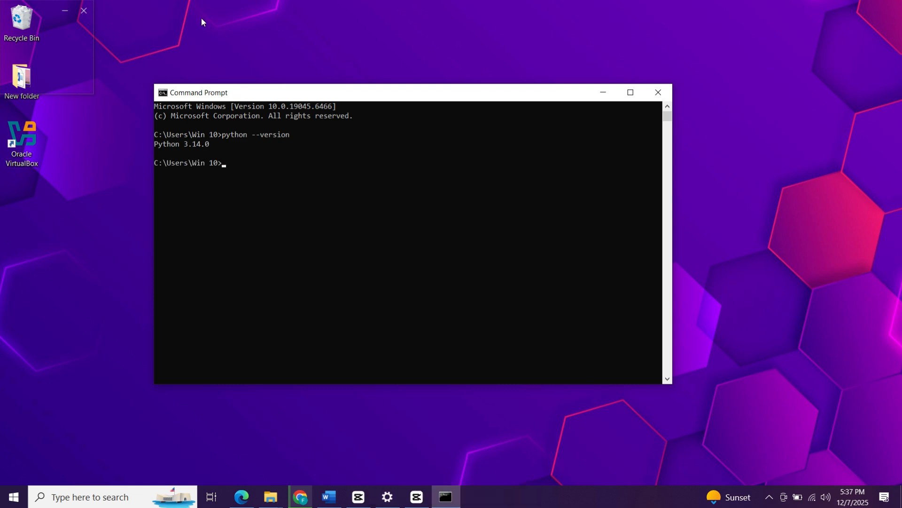
left_click_drag(154, 144, 211, 153)
left_click(211, 173)
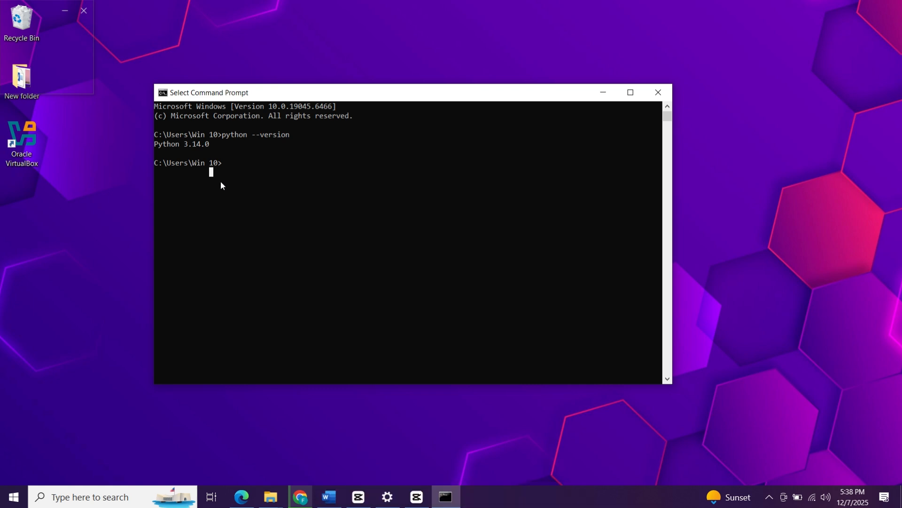
left_click(658, 93)
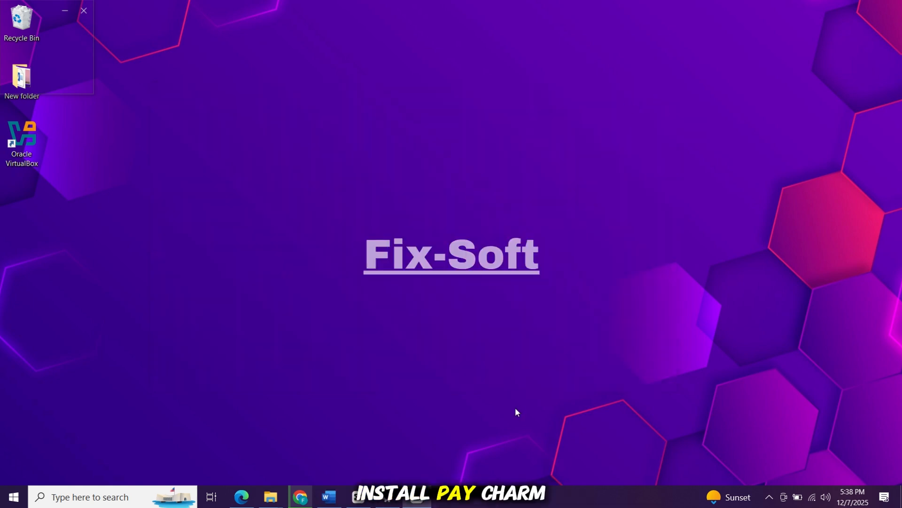
Search Google for paycharm in a new browser tab.
left_click(292, 495)
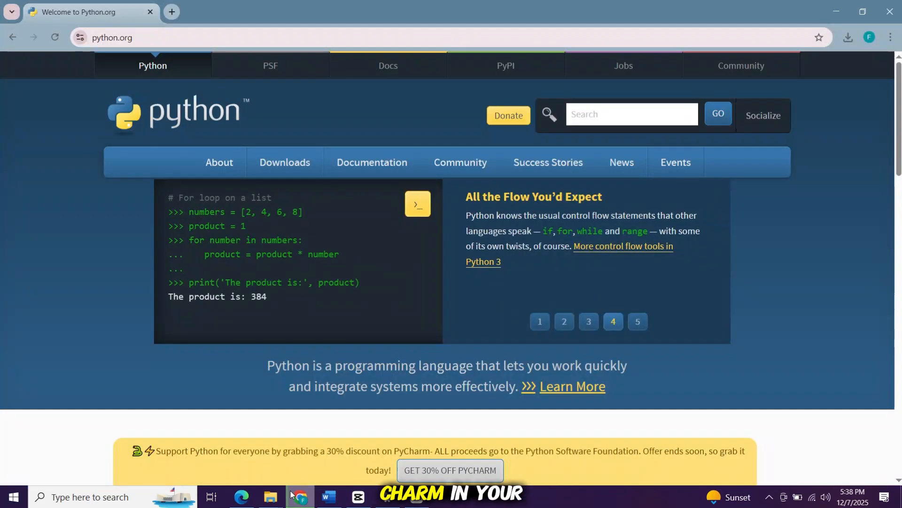
left_click(172, 10)
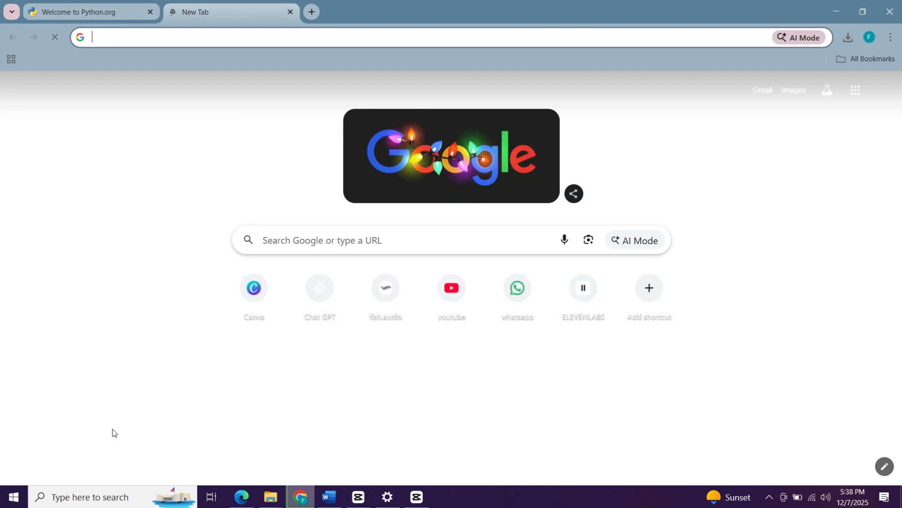
type("pay")
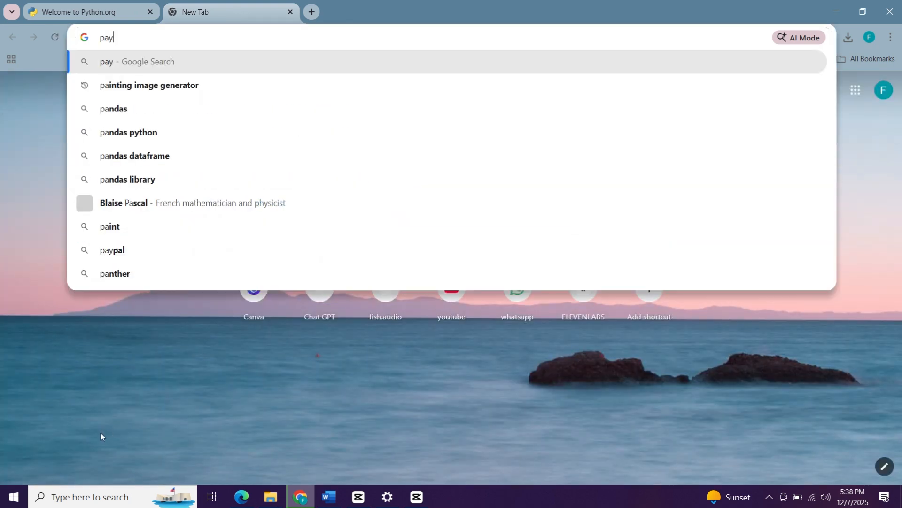
type("cha")
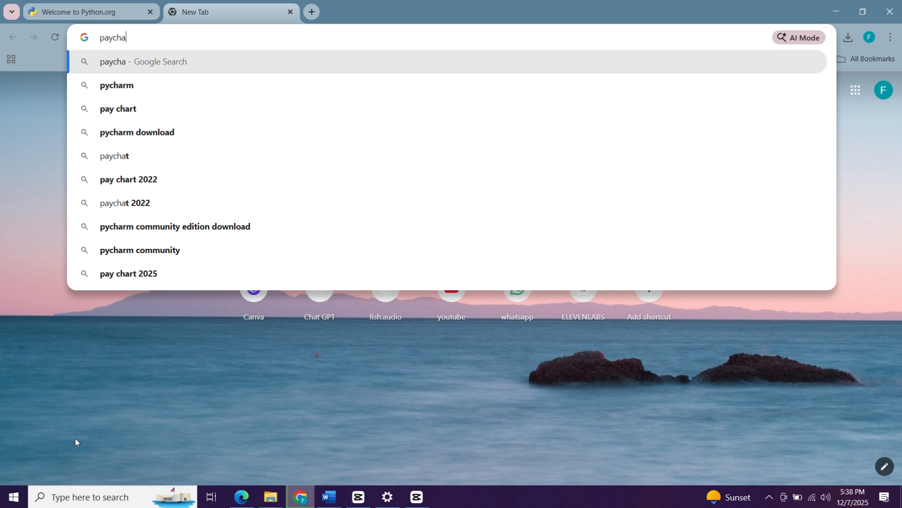
type("rm")
key("Return")
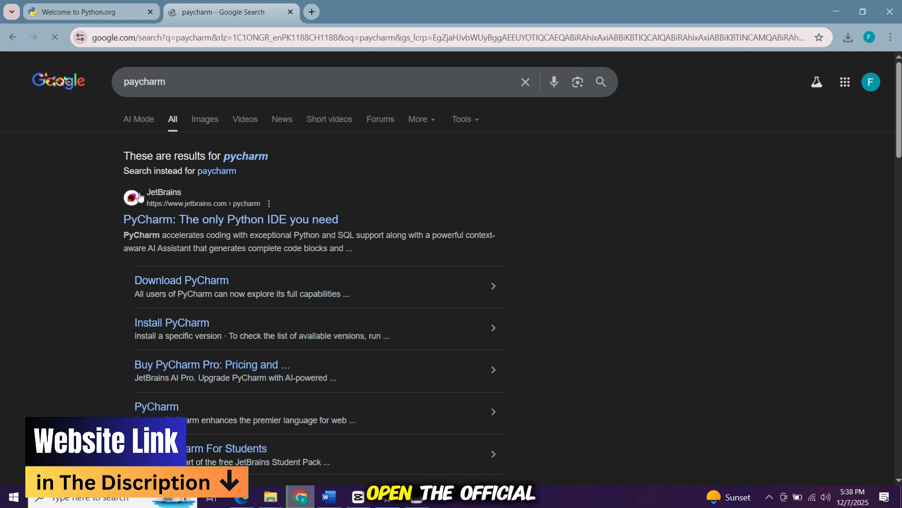
Open the official JetBrains PyCharm page and accept all cookies.
left_click(219, 224)
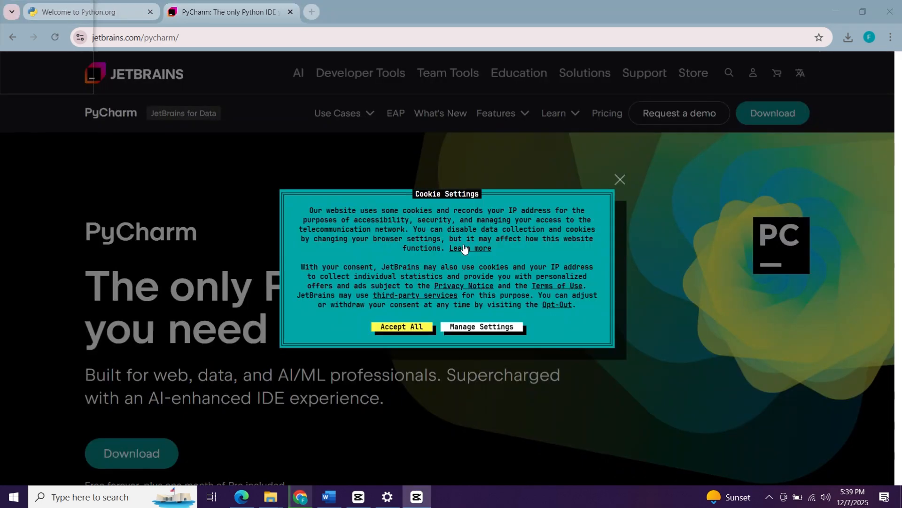
left_click(403, 332)
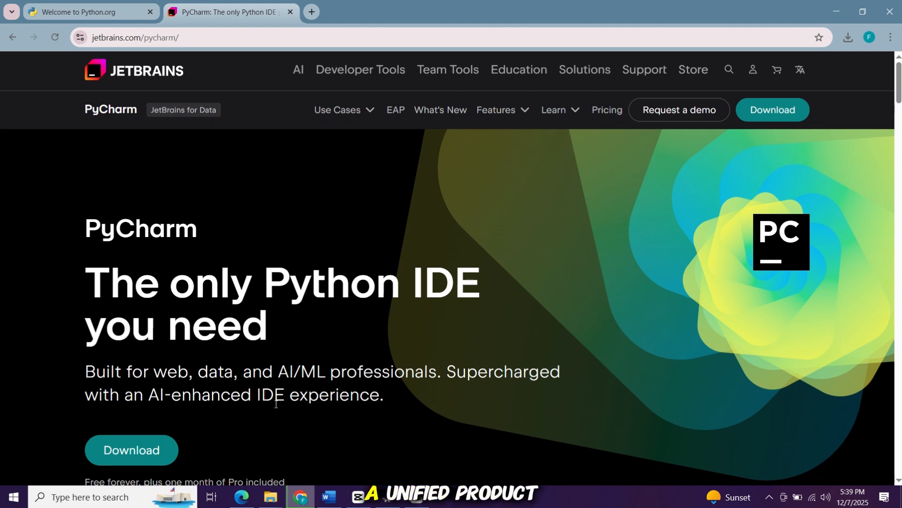
Download the PyCharm .exe (Windows) installer from the PyCharm download page.
scroll(274, 405, "down", 3)
scroll(274, 406, "down", 1)
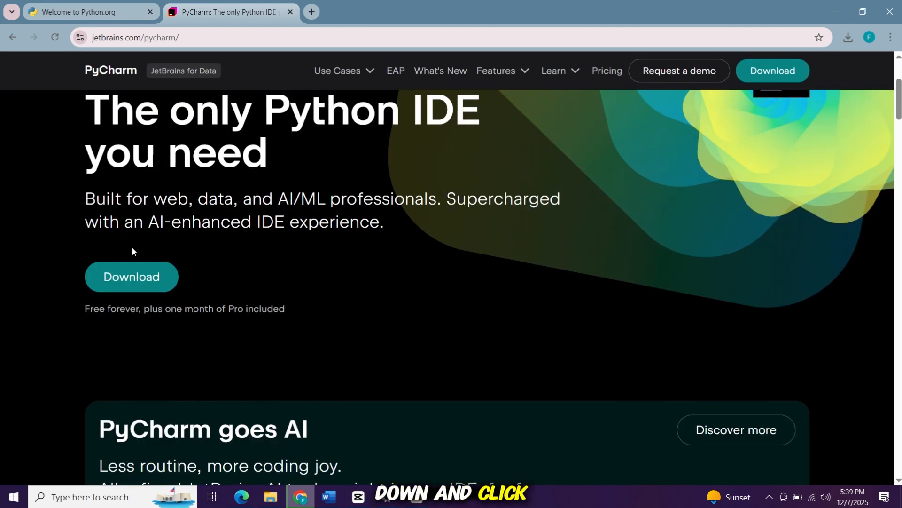
left_click(145, 277)
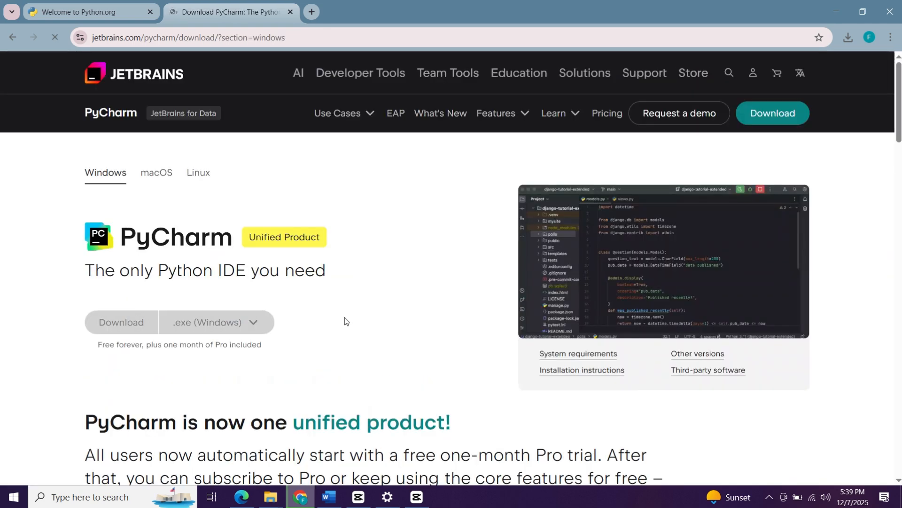
scroll(122, 255, "down", 1)
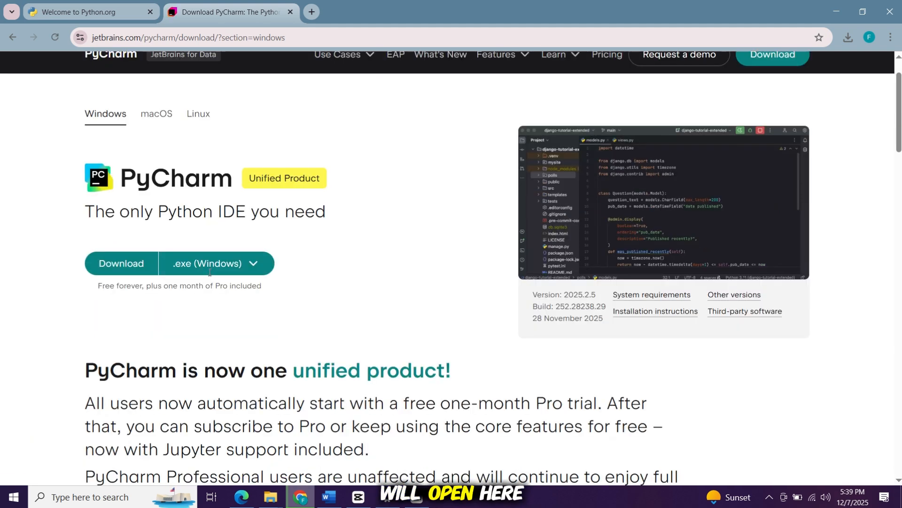
left_click(117, 263)
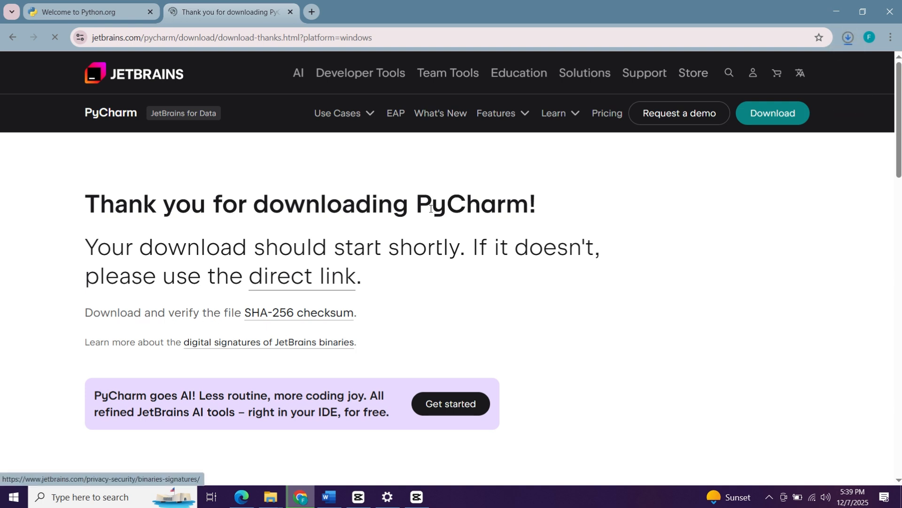
Open the downloaded pycharm-2025.2.5.exe installer from the browser's download history.
left_click(853, 40)
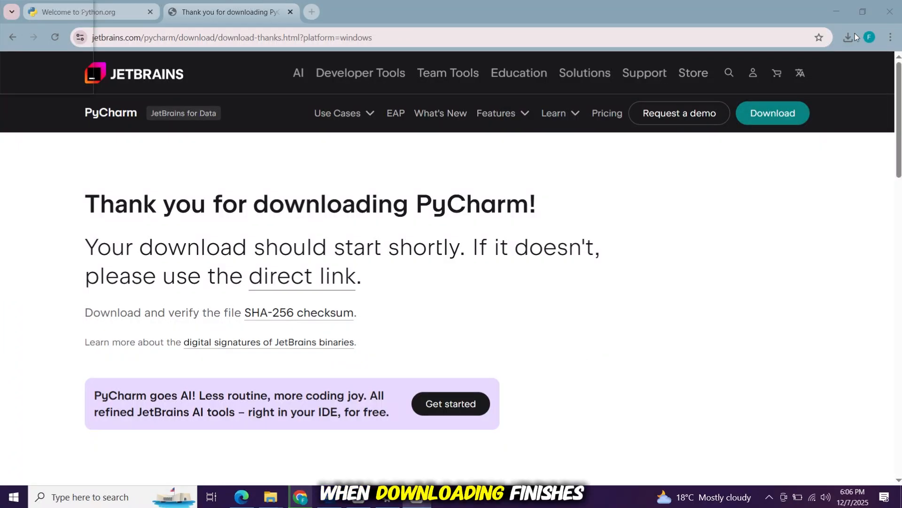
left_click(855, 35)
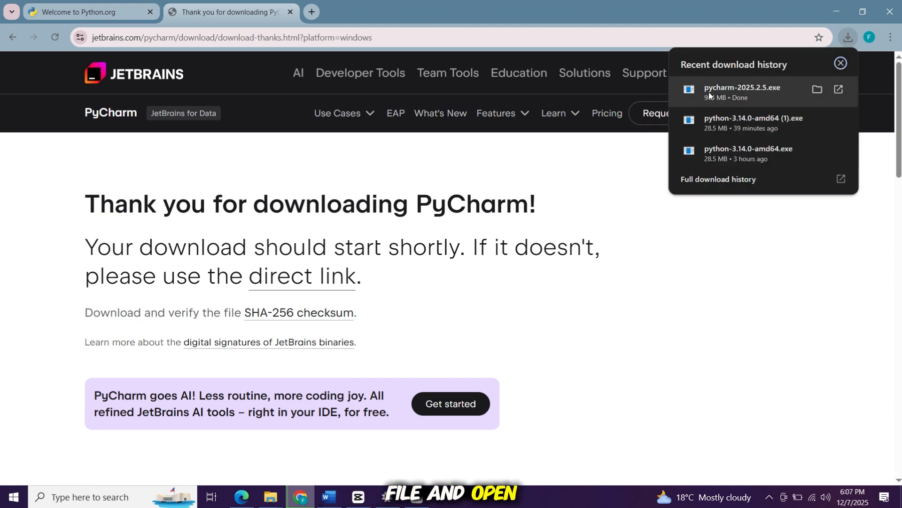
right_click(720, 90)
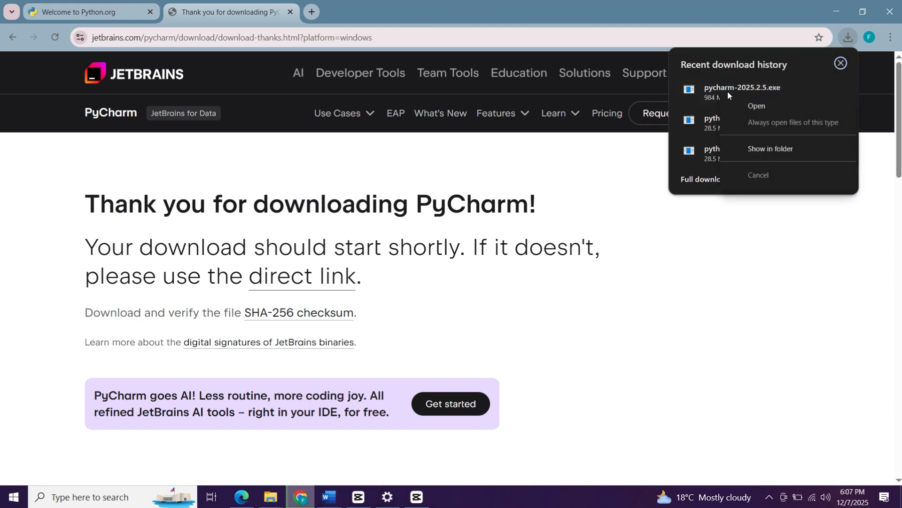
left_click(771, 106)
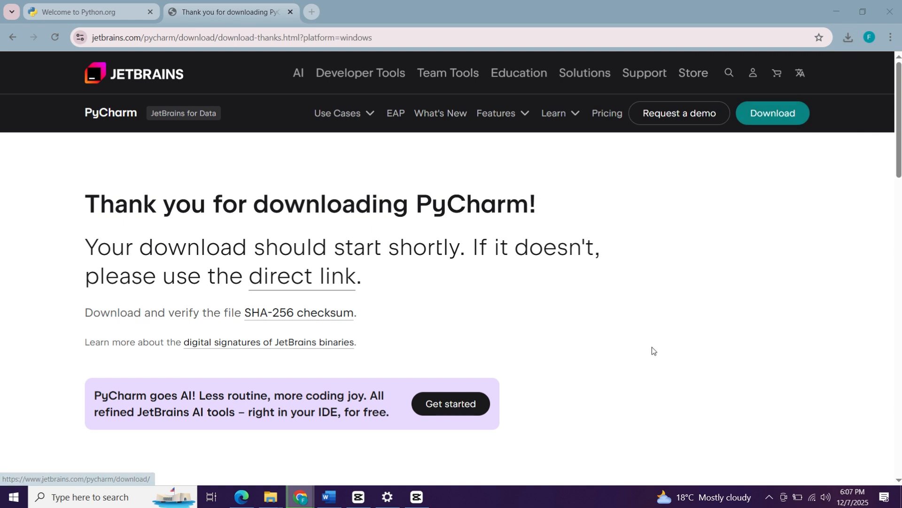
Switch to the PyCharm Setup wizard and keep the default install folder C:\Program Files\JetBrains\PyCharm 2025.2.5.
left_click(508, 356)
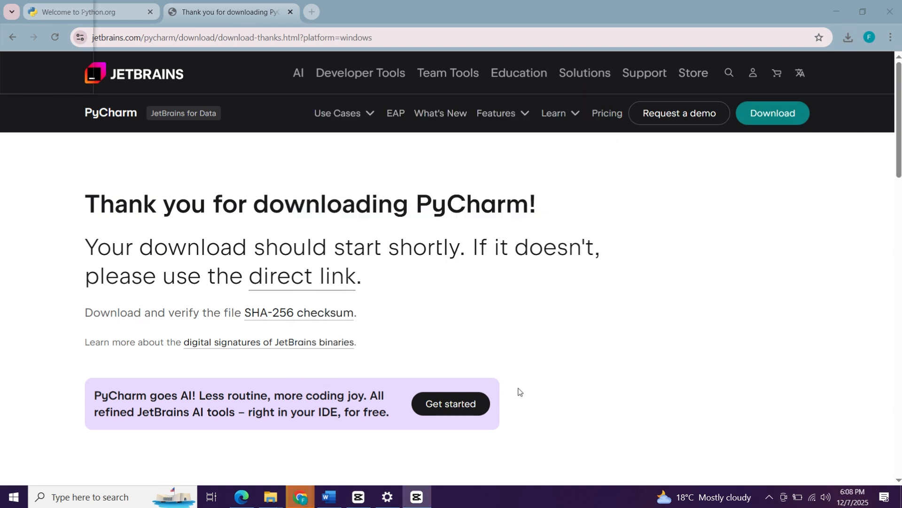
left_click(831, 8)
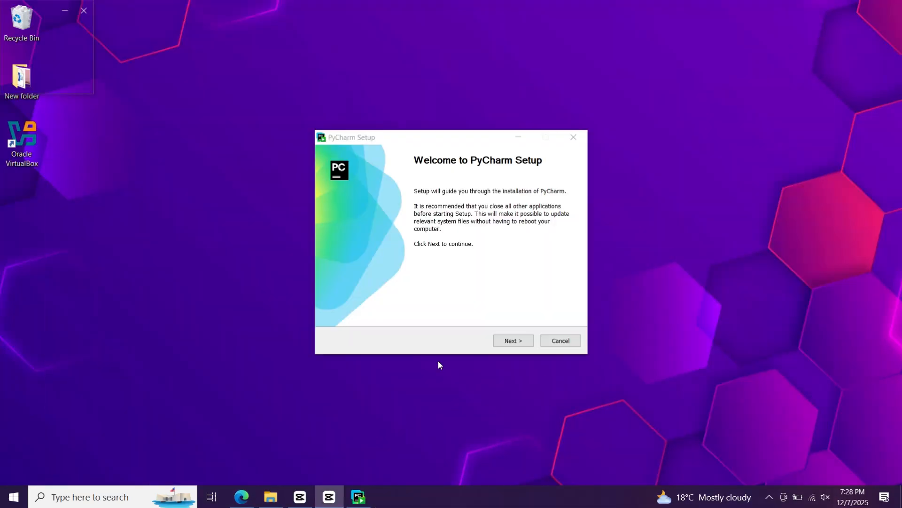
left_click(516, 340)
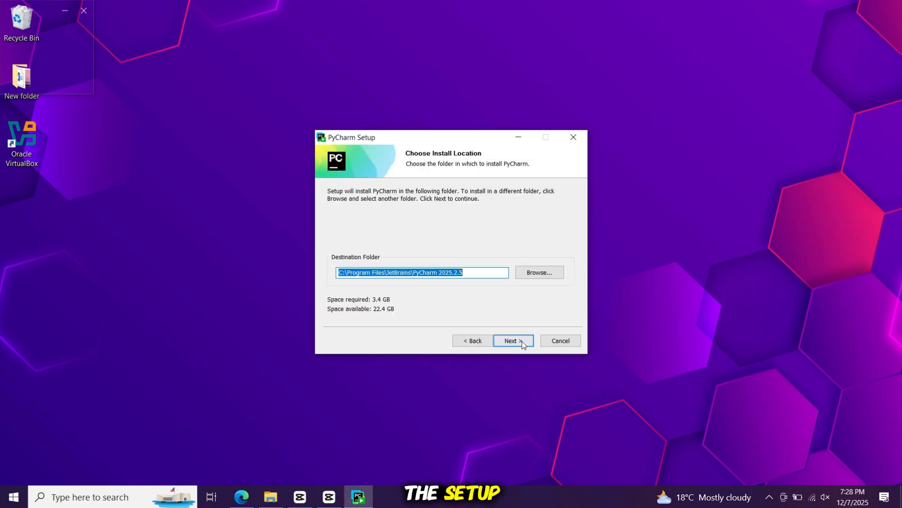
left_click(467, 273)
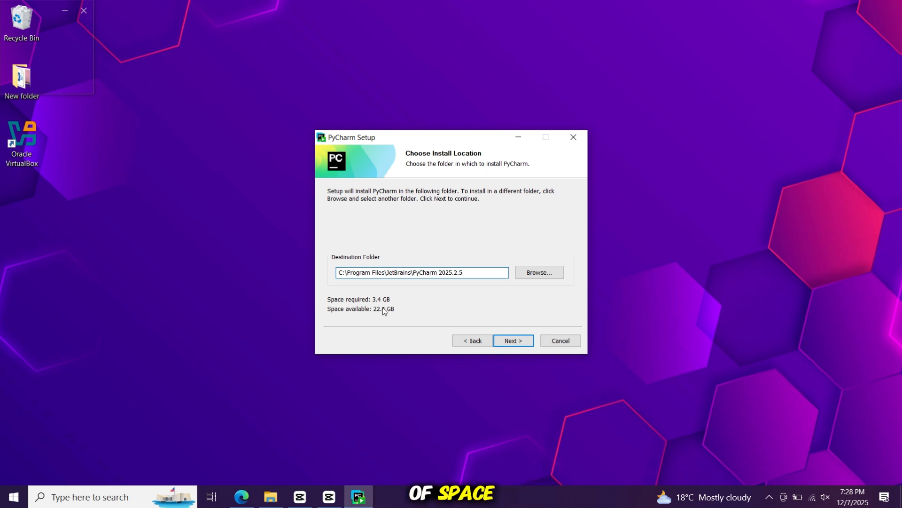
left_click(512, 338)
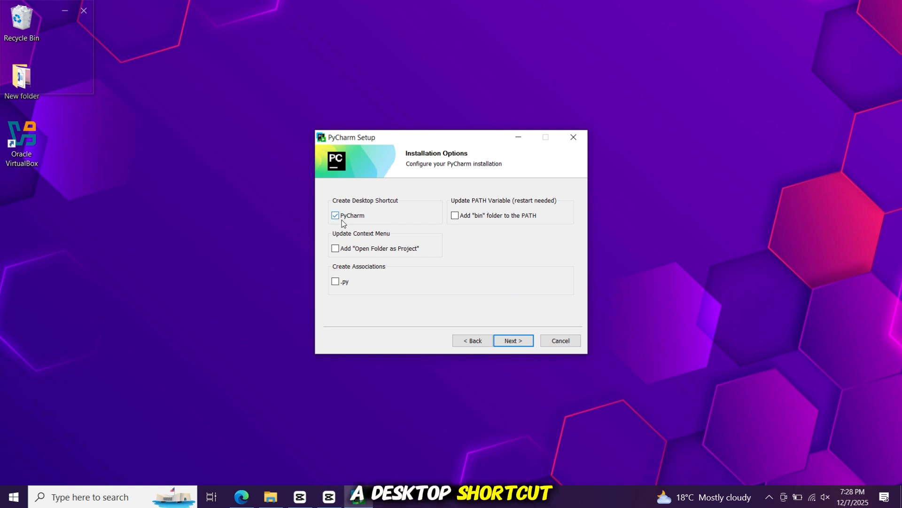
Enable the PyCharm desktop shortcut option and install using the default JetBrains Start Menu folder.
left_click(355, 215)
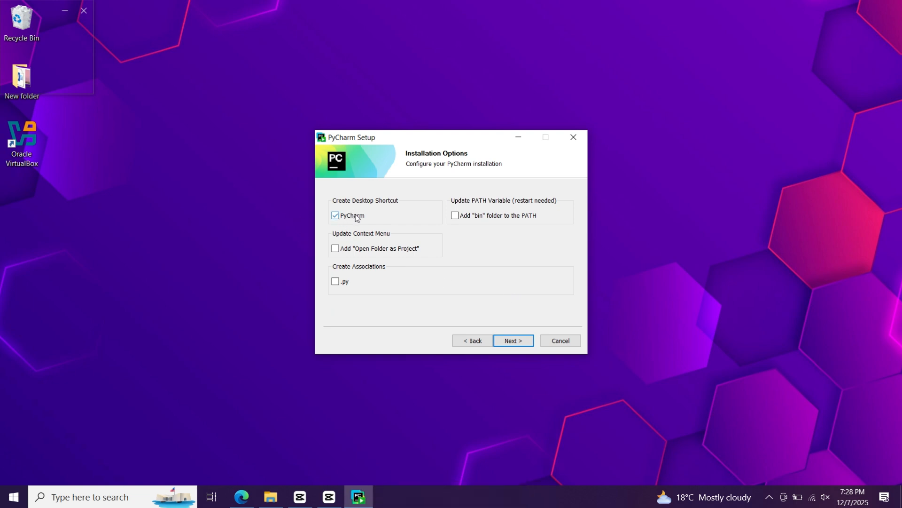
left_click(529, 340)
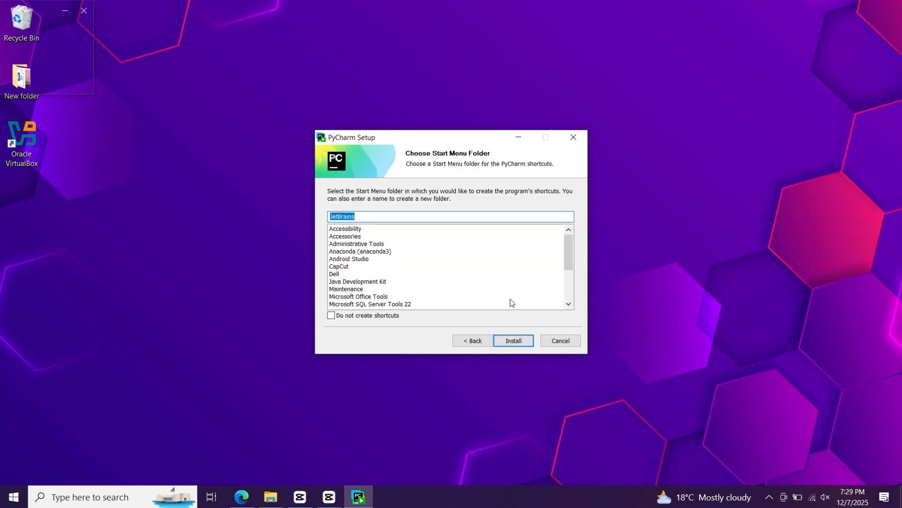
scroll(513, 306, "down", 2)
scroll(516, 307, "up", 3)
left_click(514, 342)
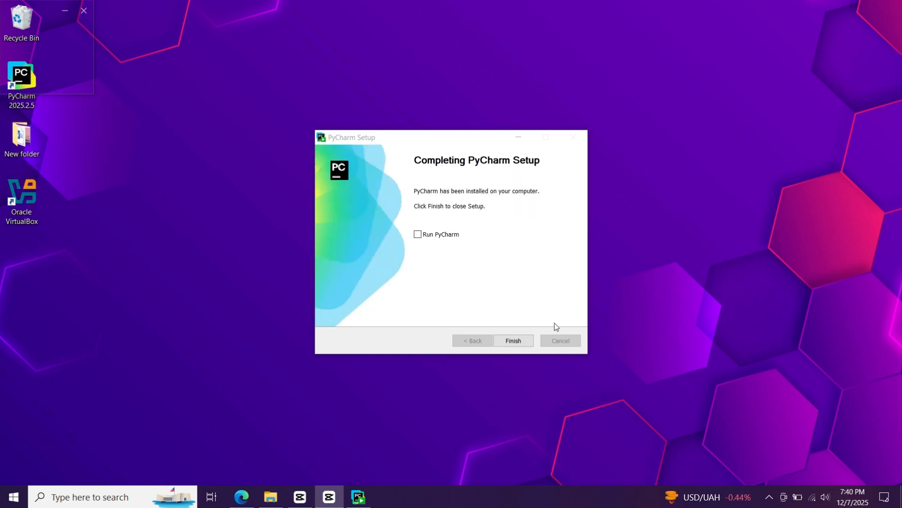
Finish the setup wizard and launch PyCharm 2025.2.5 from its desktop shortcut.
left_click(517, 339)
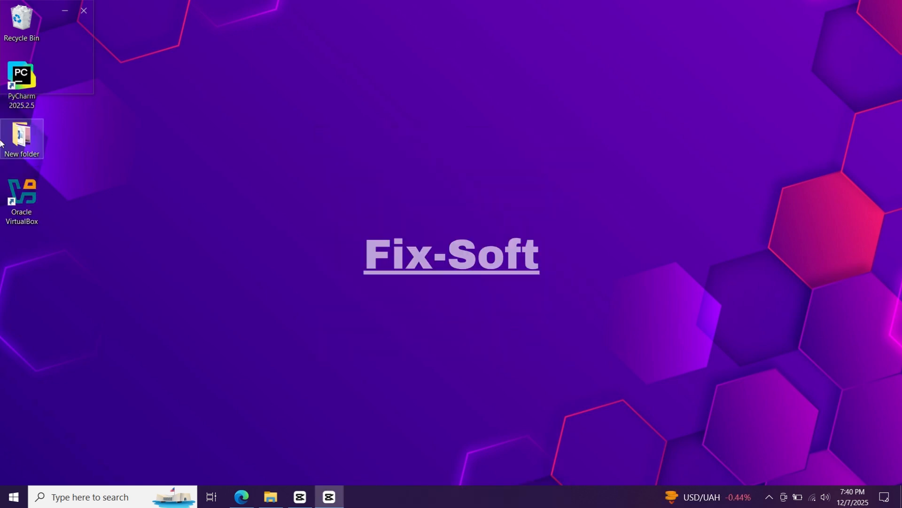
double_click(22, 105)
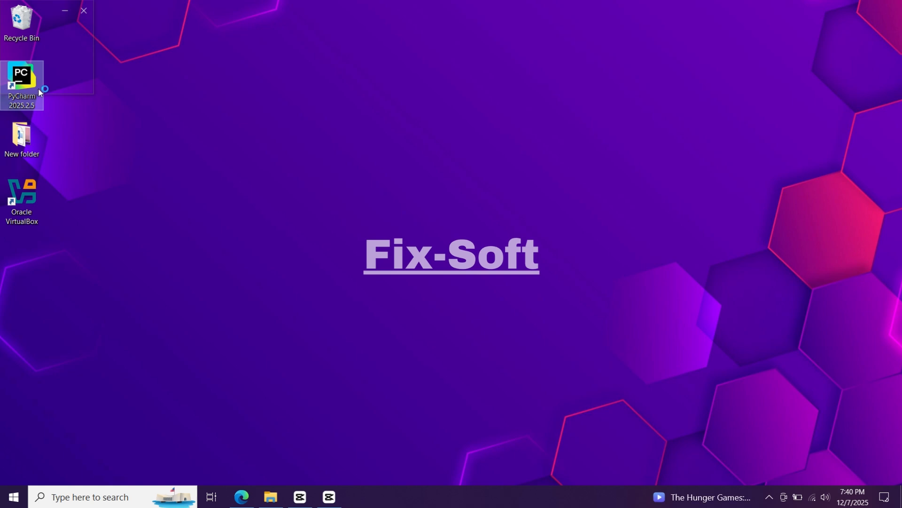
scroll(458, 283, "down", 5)
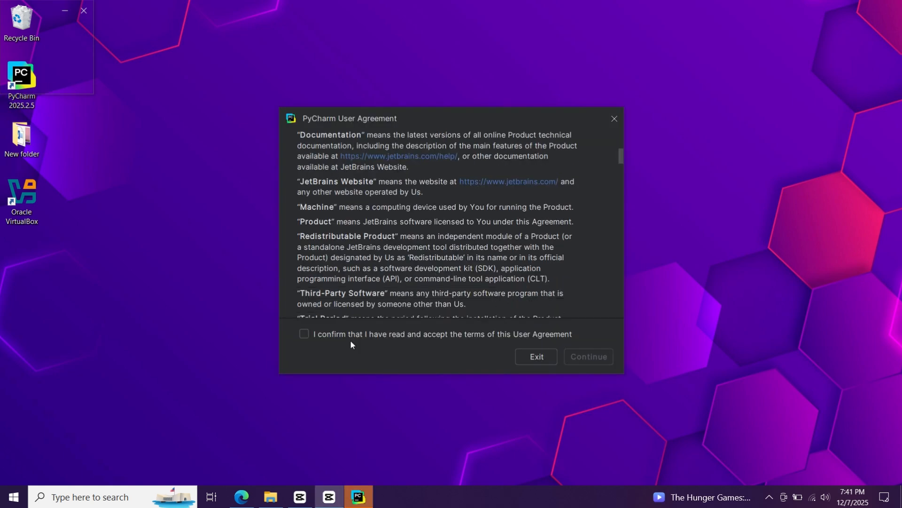
Accept the terms of the PyCharm User Agreement and continue.
left_click(319, 333)
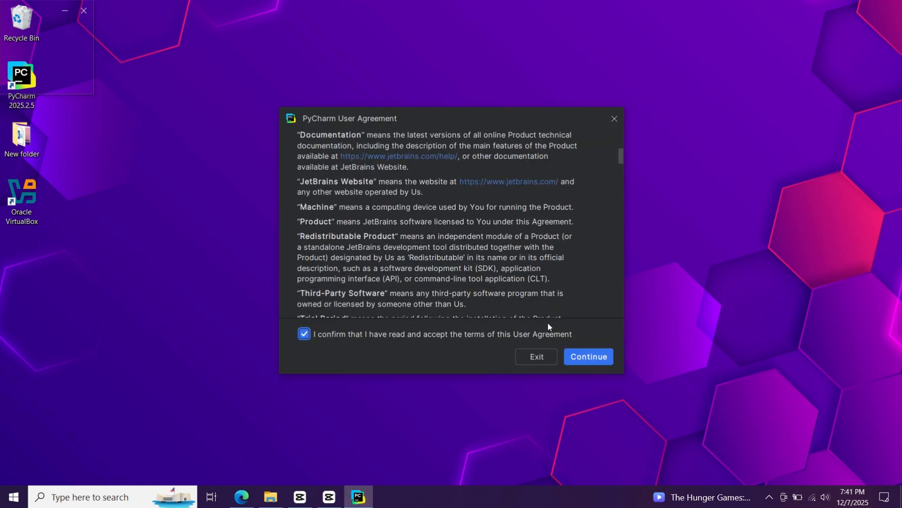
left_click(596, 357)
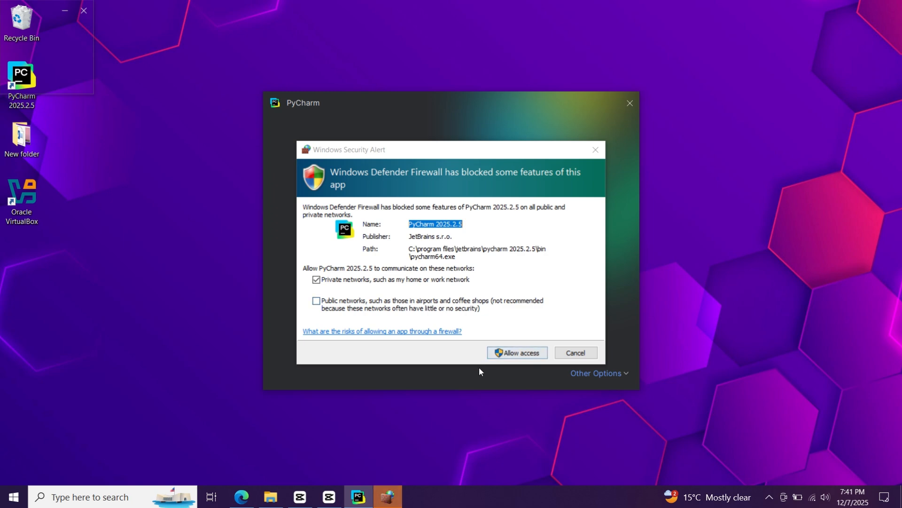
Allow PyCharm through the firewall on private networks and skip importing settings.
left_click(511, 353)
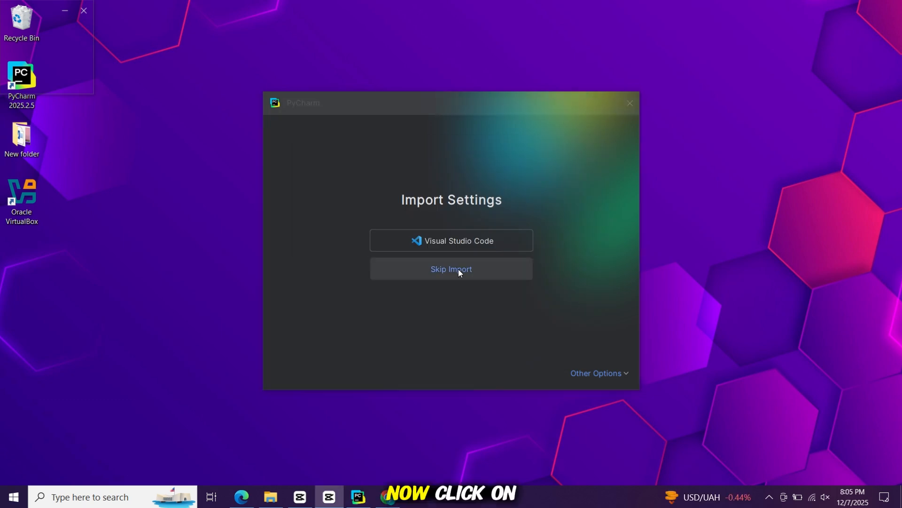
left_click(458, 269)
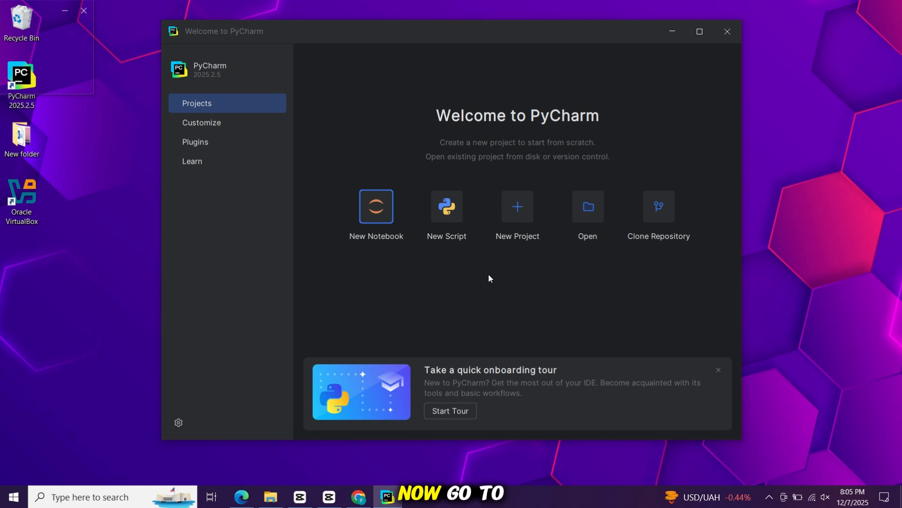
Start a new Pure Python project using the Python 3.14 interpreter from C:\Program Files\Python314.
left_click(517, 206)
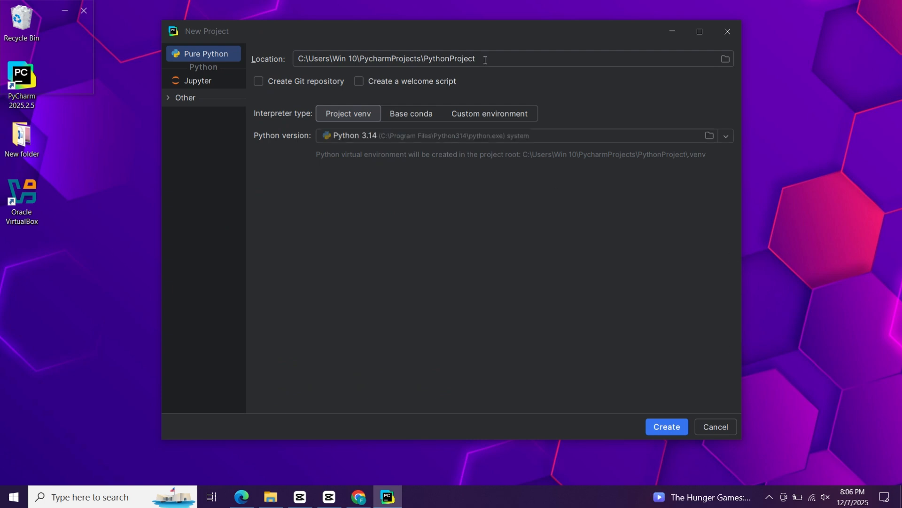
left_click(485, 60)
left_click(429, 138)
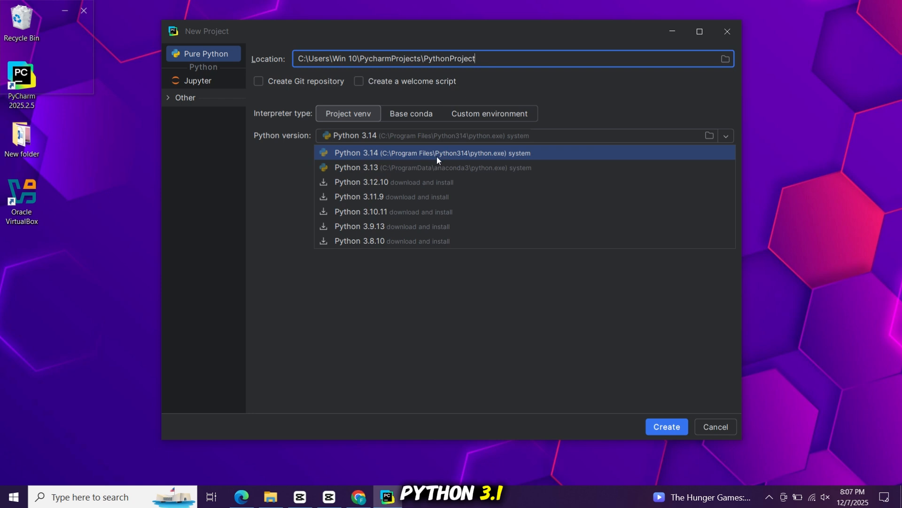
left_click(414, 152)
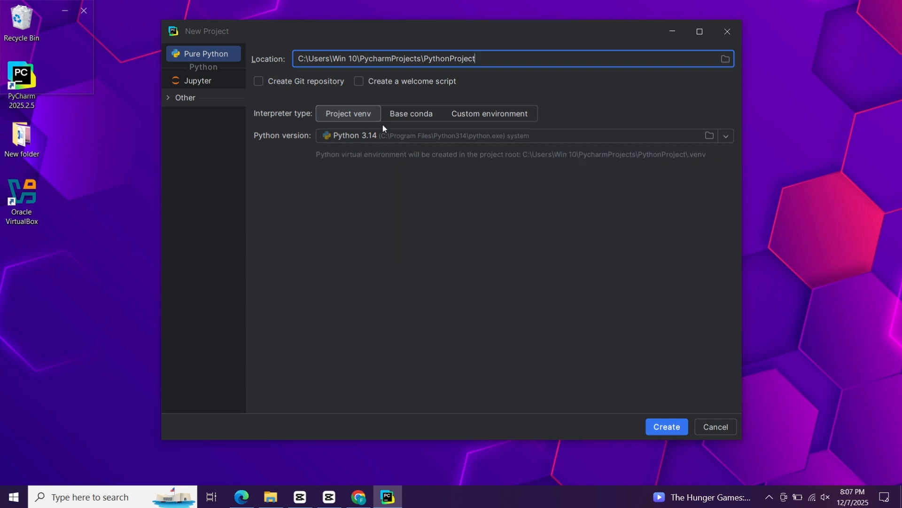
Set the project location to C:\Users\Win 10\PycharmProjects\FixSoftProject and create the project.
key("BackSpace")
key("BackSpace")
key("BackSpace")
key("BackSpace")
key("BackSpace")
key("BackSpace")
key("BackSpace")
key("BackSpace")
key("BackSpace")
key("BackSpace")
key("BackSpace")
key("BackSpace")
key("BackSpace")
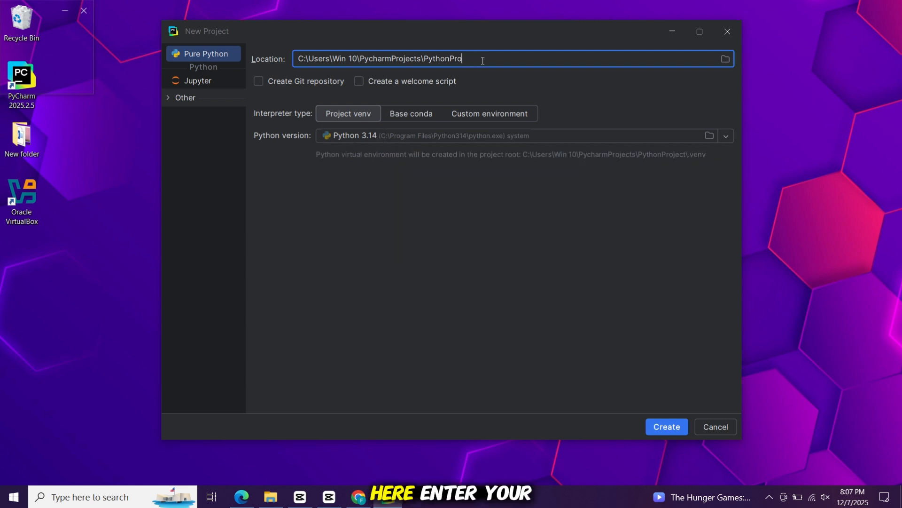
type("F")
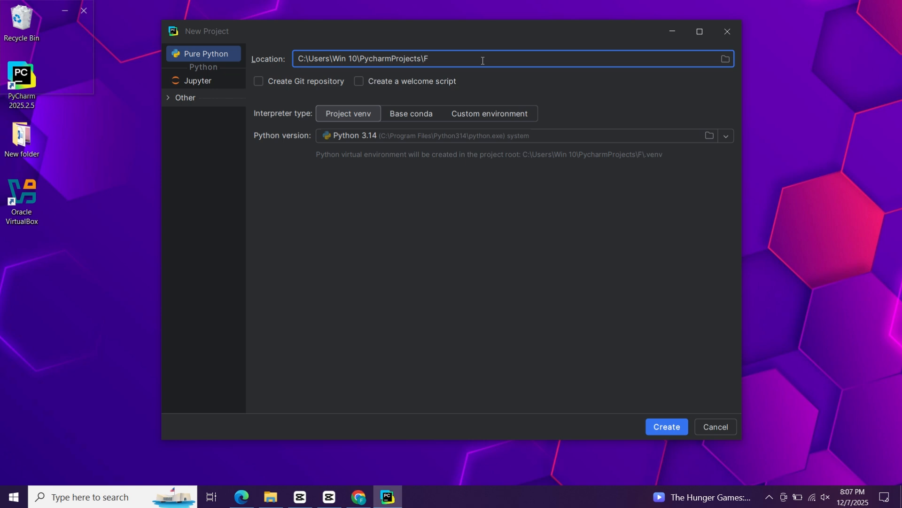
type("ixSOFT")
key("BackSpace")
key("BackSpace")
key("BackSpace")
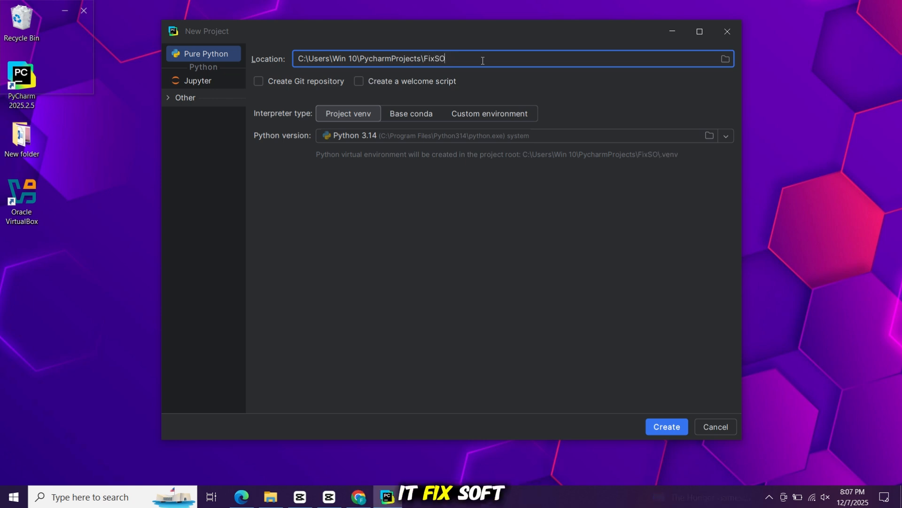
type("oftP")
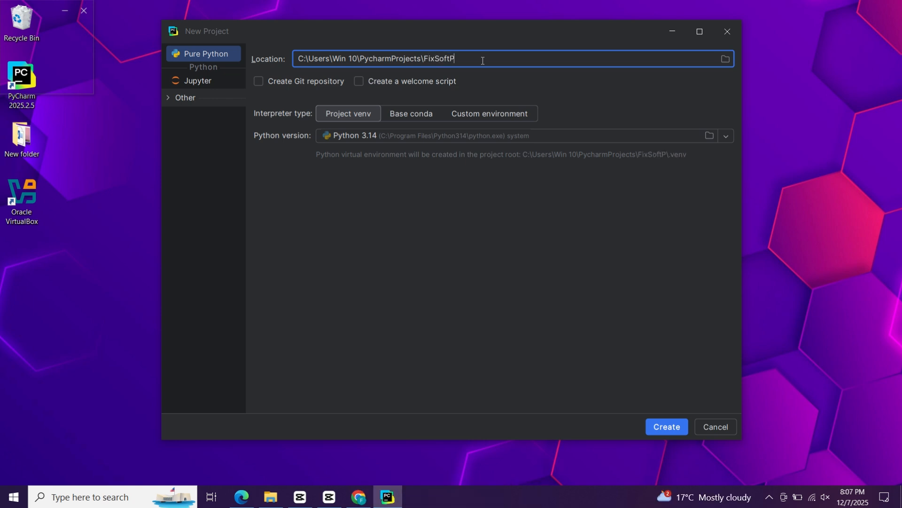
type("roject")
left_click(668, 427)
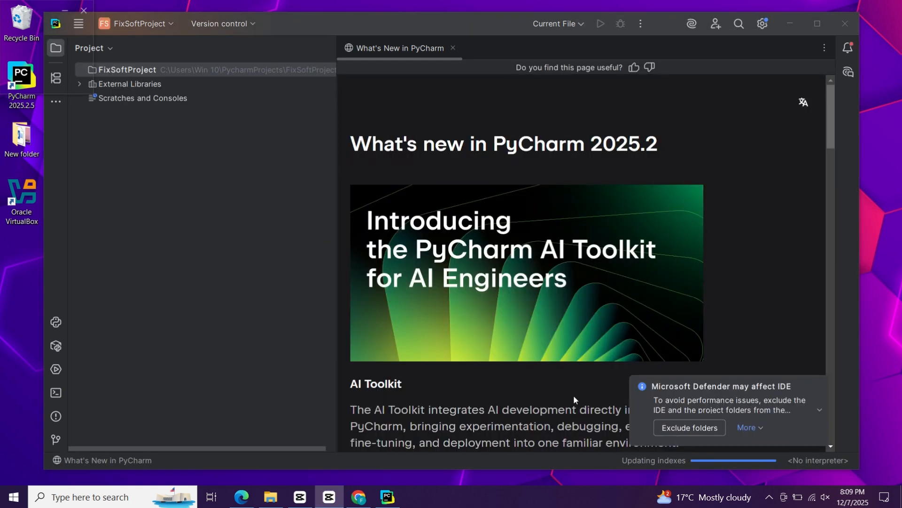
Close the What's New tab and expand the FixSoftProject folder to its .venv folder.
left_click(451, 49)
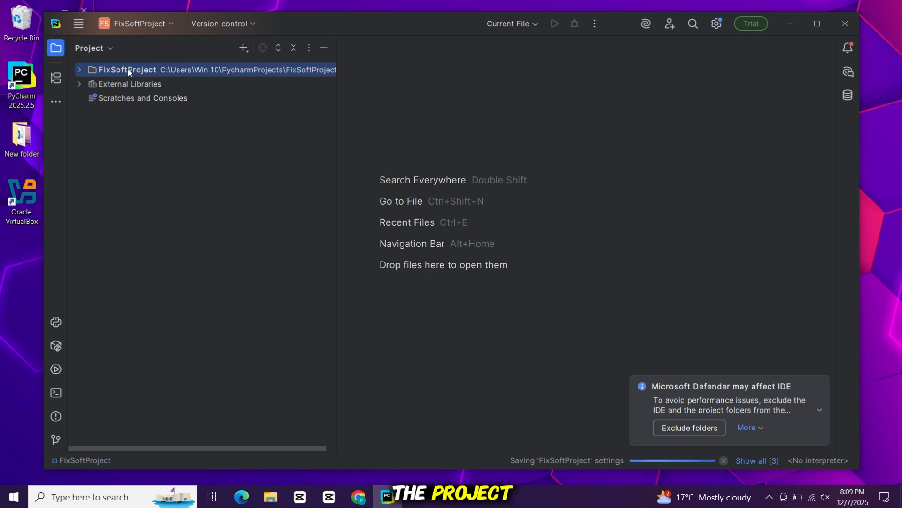
left_click(78, 71)
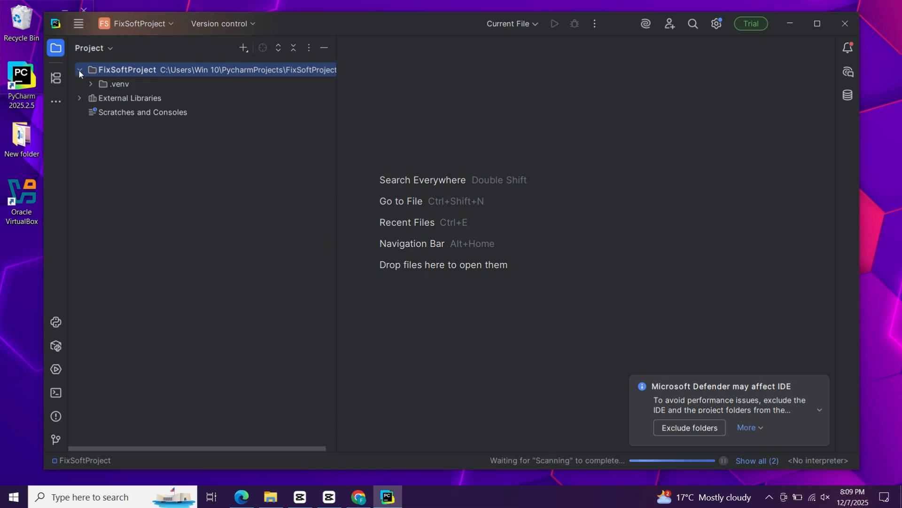
left_click(112, 86)
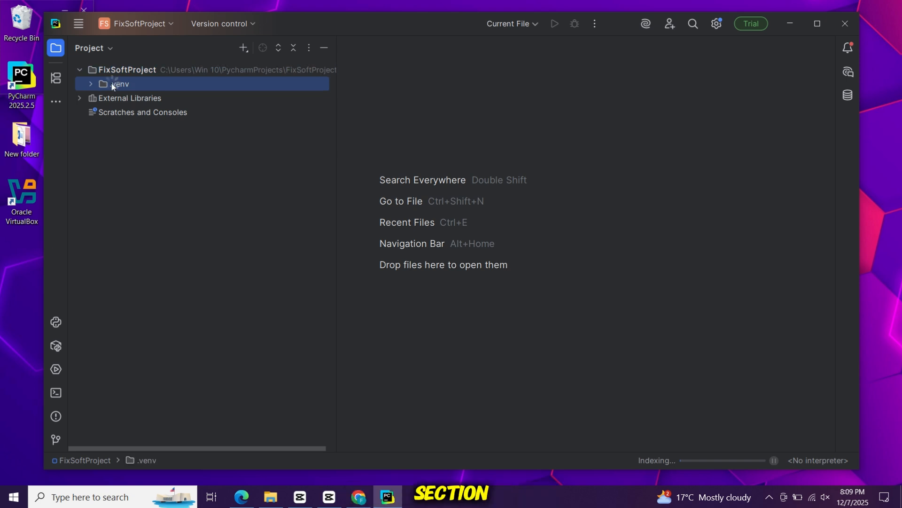
Create a new Python file named Fix in the .venv folder.
right_click(111, 83)
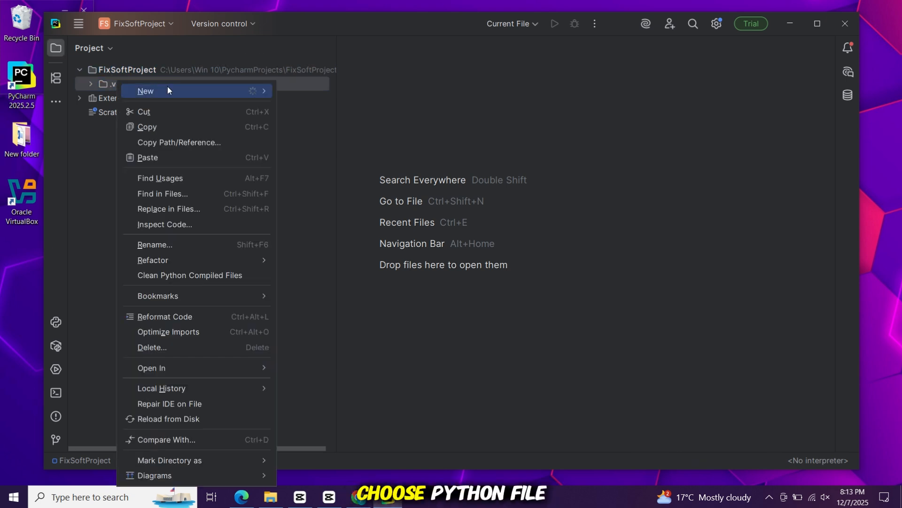
mouse_move(168, 90)
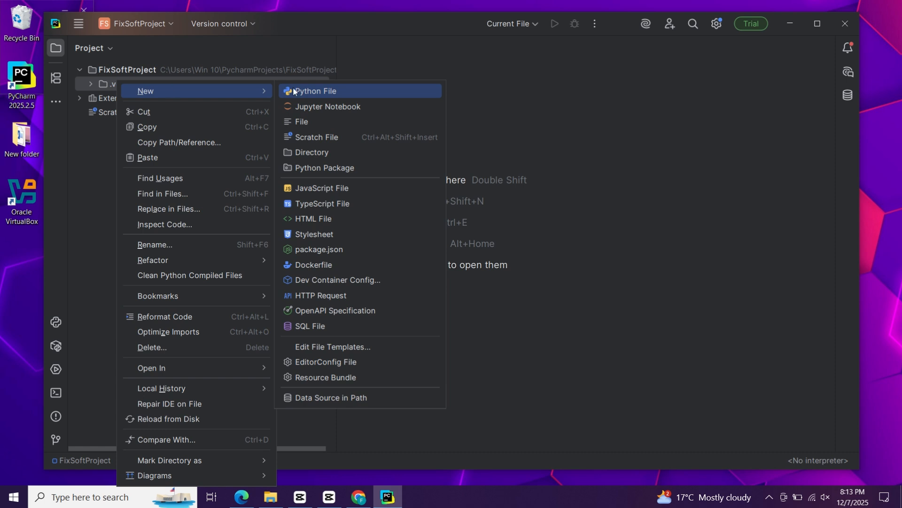
left_click(315, 90)
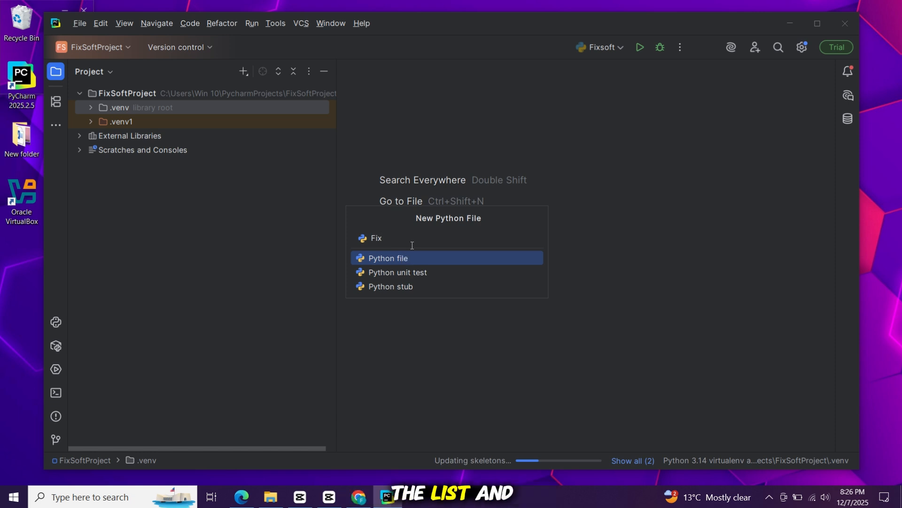
key("Return")
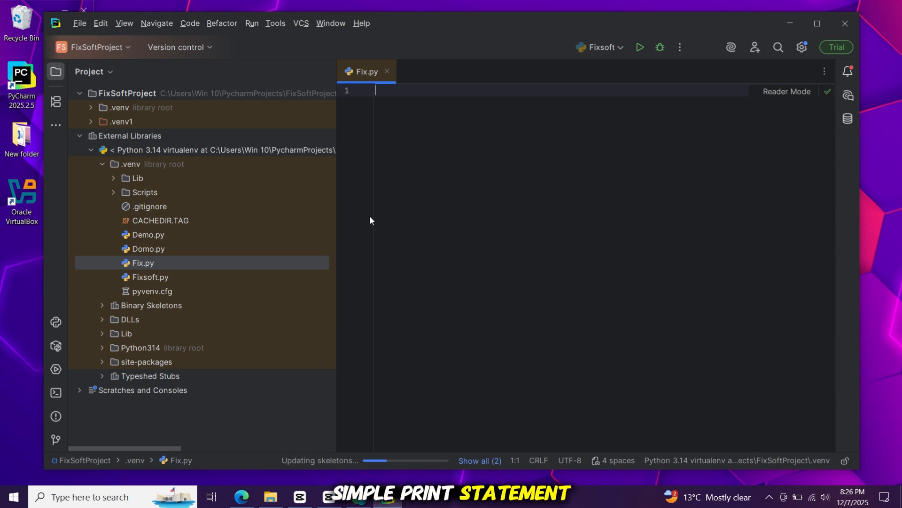
Write print("Fixsoft") on the first line of Fix.py.
type("p")
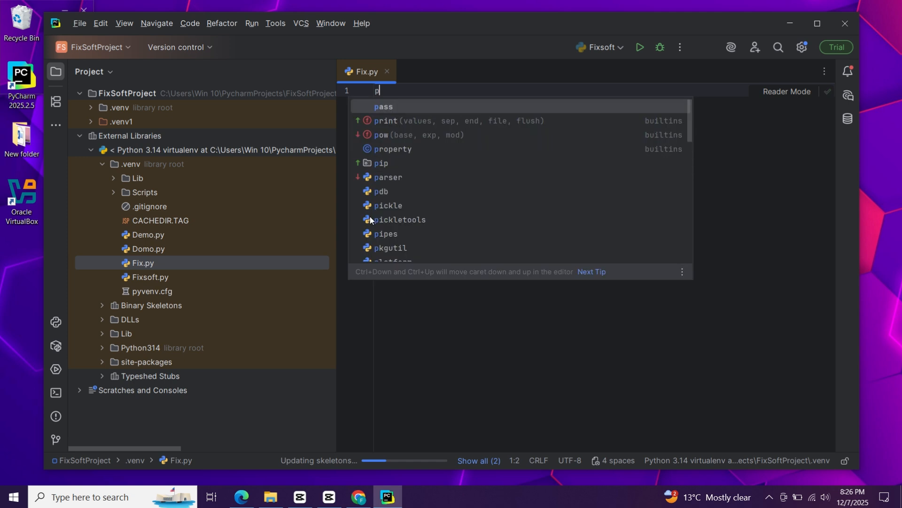
type("rint")
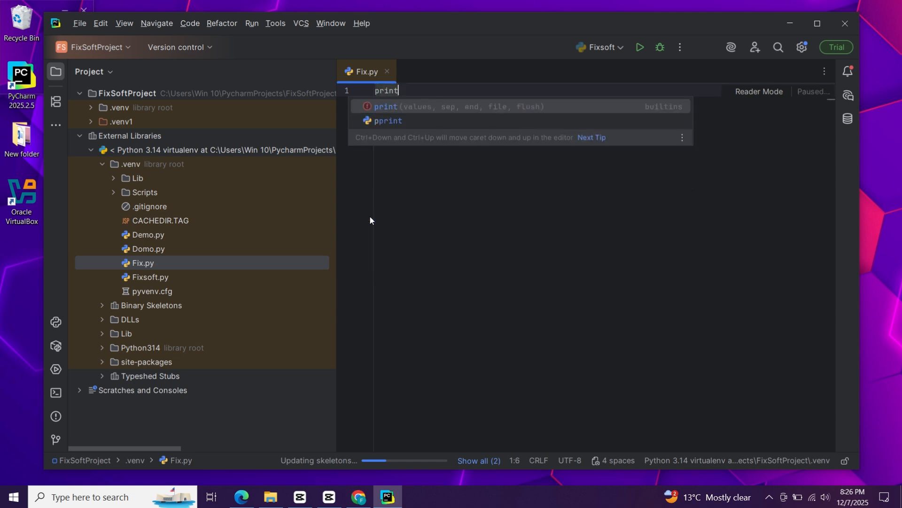
type("(\"F")
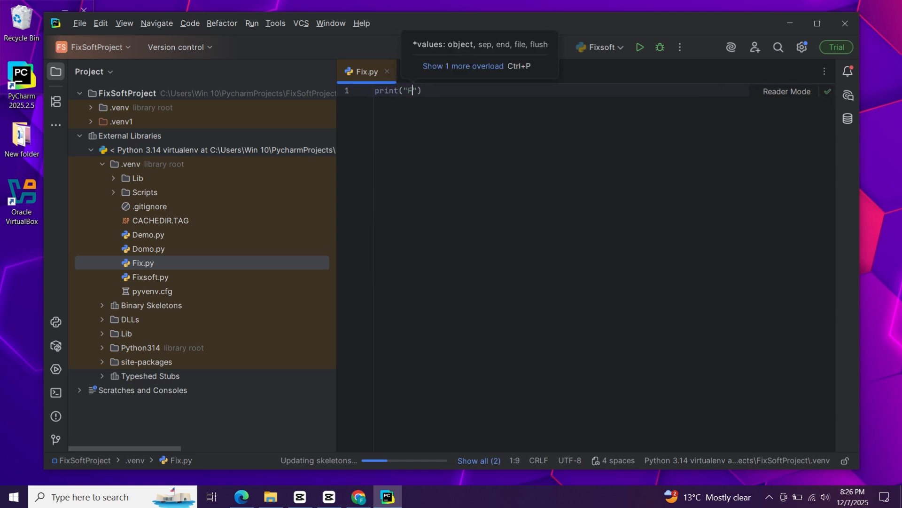
type("ixsoft")
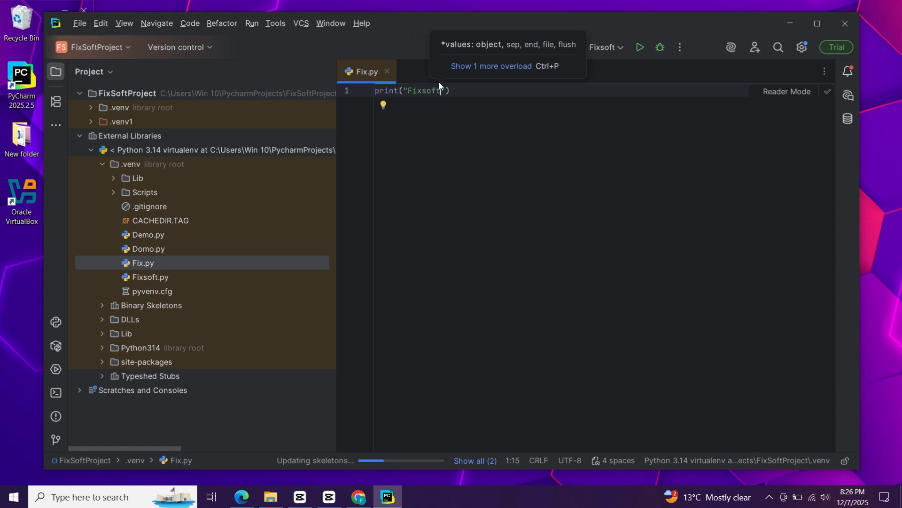
left_click(85, 24)
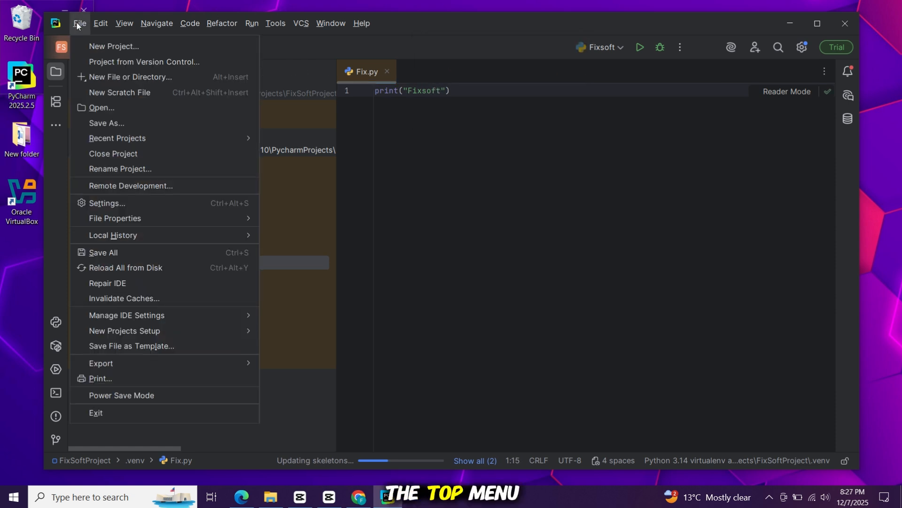
left_click(86, 21)
left_click(126, 23)
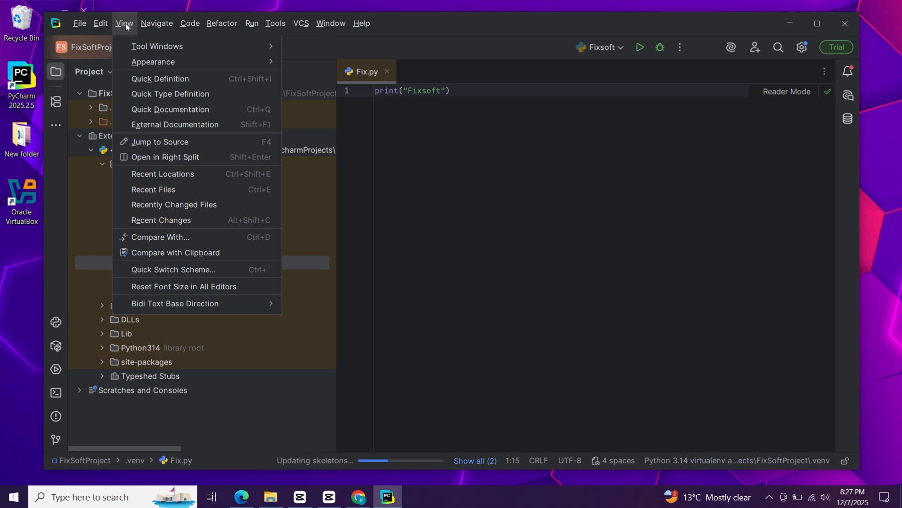
Set the main menu to show above the main toolbar.
mouse_move(130, 64)
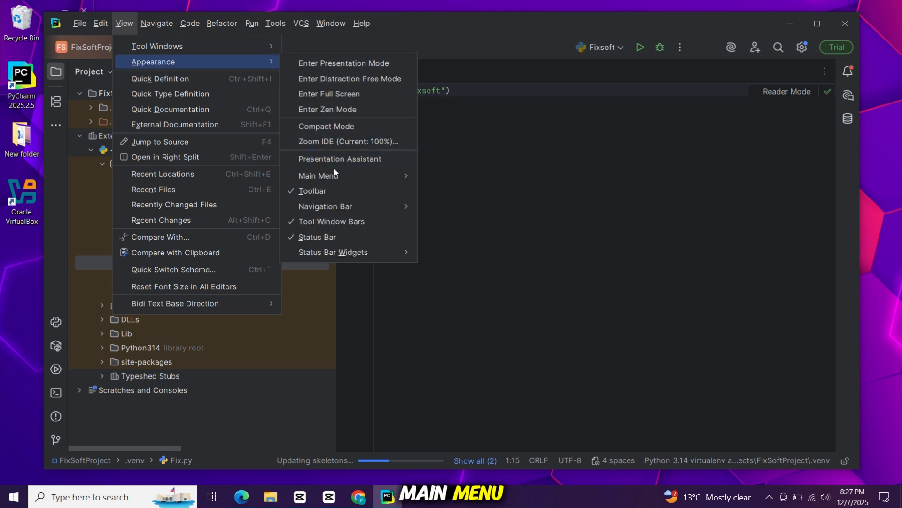
mouse_move(336, 175)
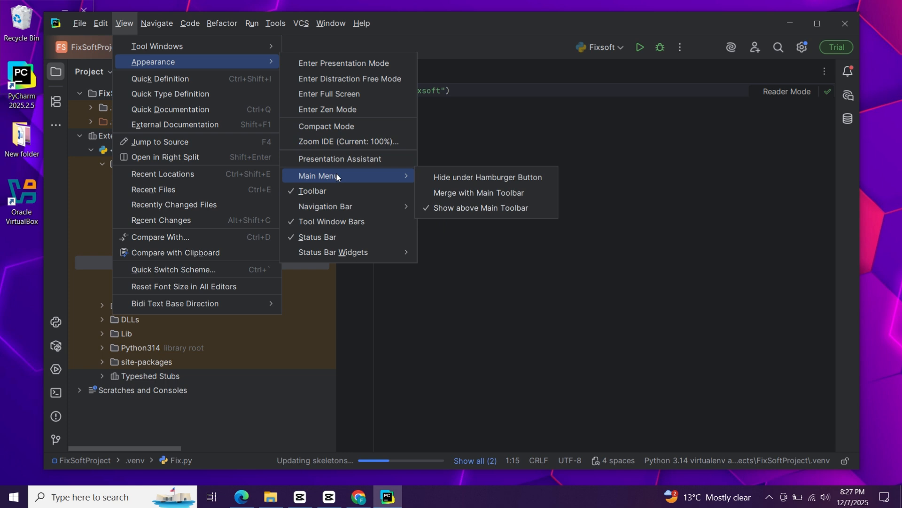
left_click(465, 211)
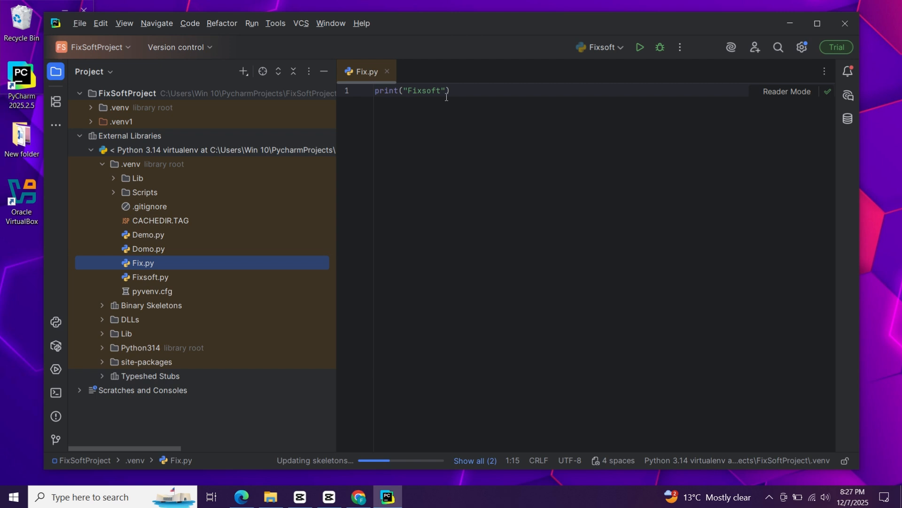
Run the Fix script and check its printed output.
right_click(465, 91)
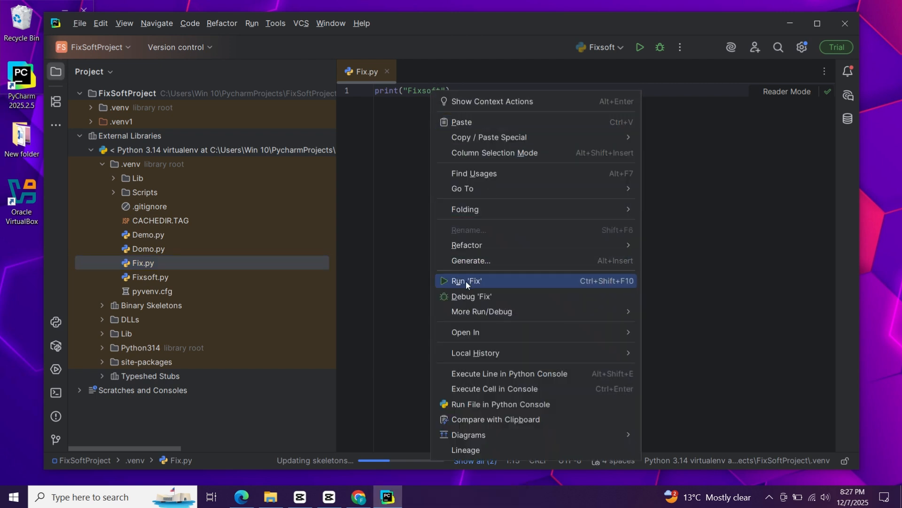
left_click(511, 282)
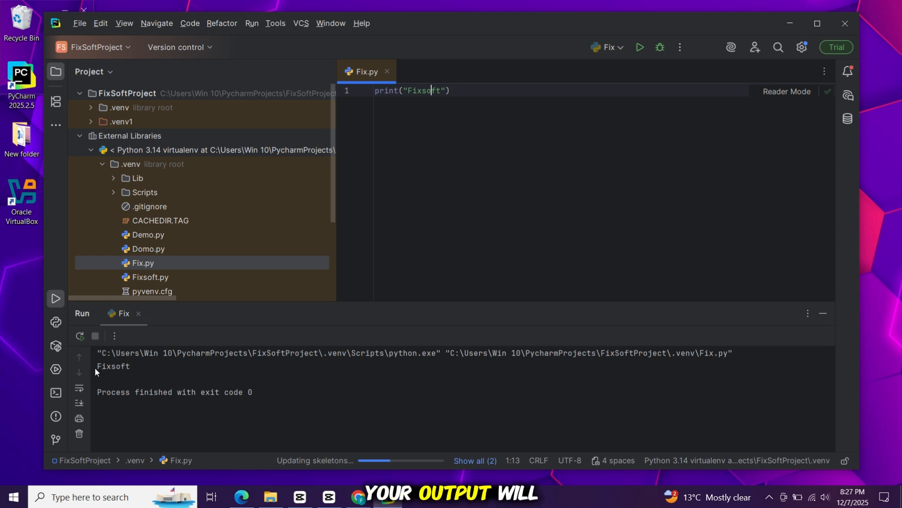
mouse_move(95, 367)
left_mouse_down()
mouse_move(133, 363)
mouse_move(95, 366)
left_mouse_up()
left_click(145, 367)
left_click(237, 384)
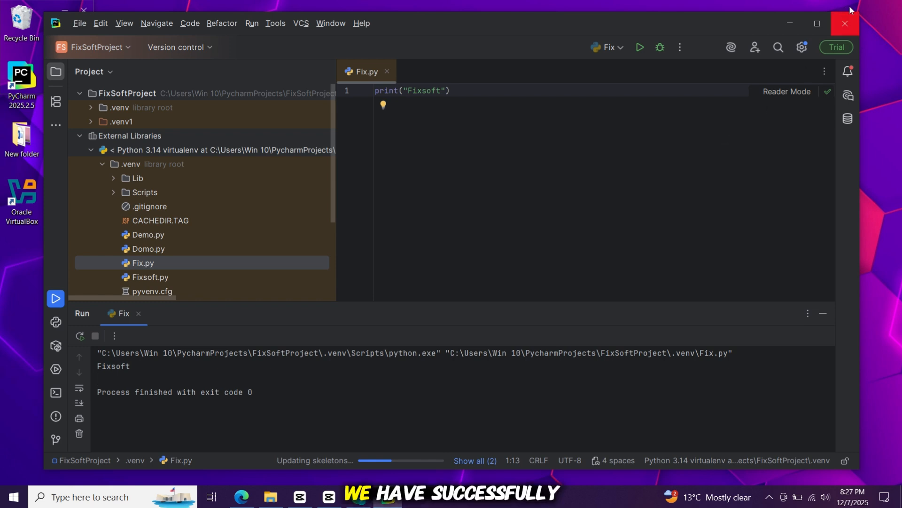
Exit PyCharm, stopping the running background tasks.
left_click(855, 27)
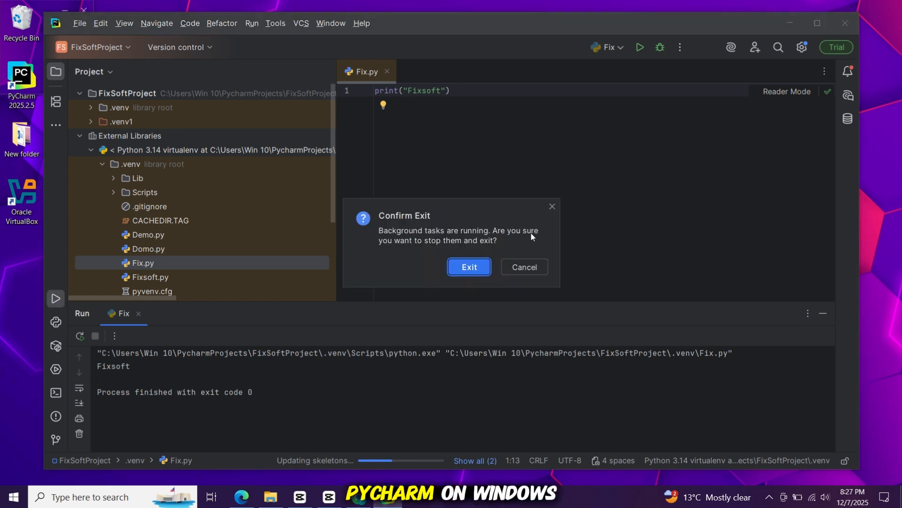
left_click(473, 265)
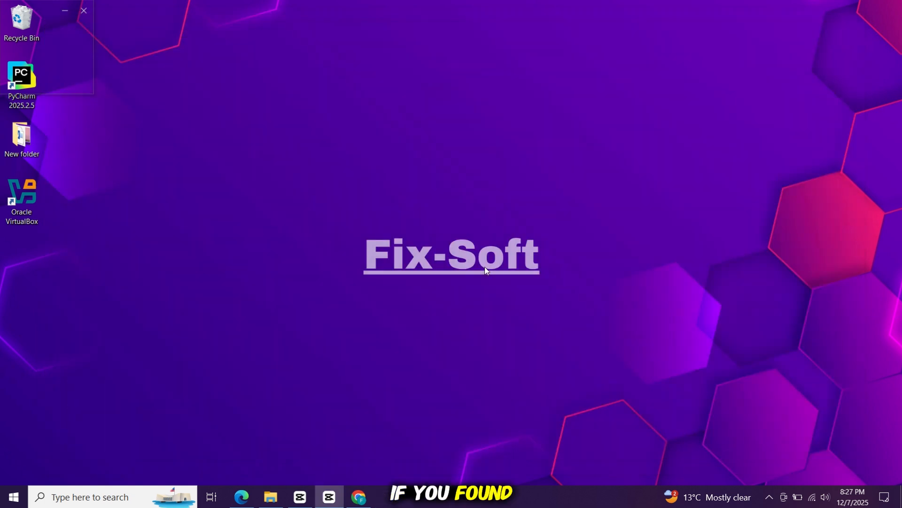